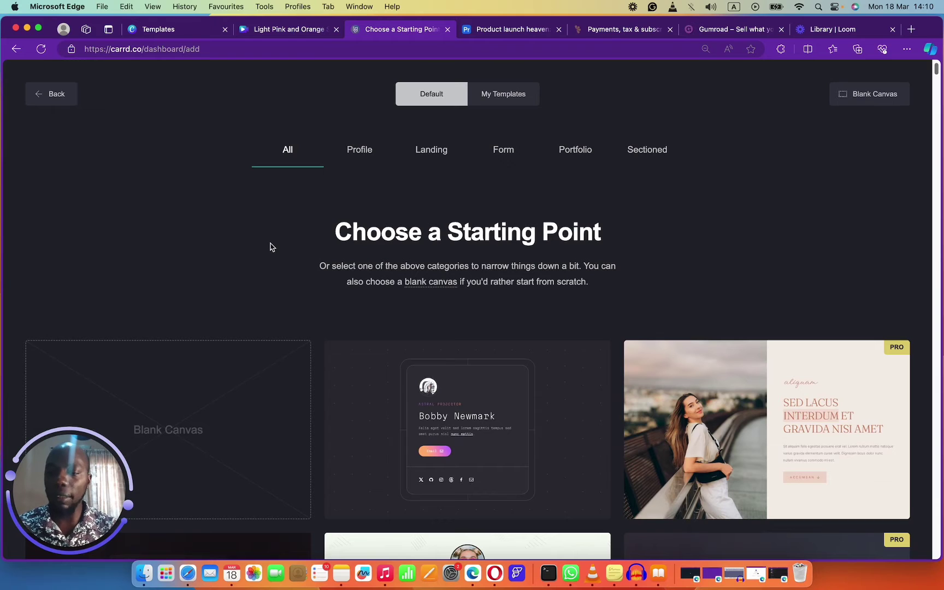
- Go back from the template chooser to My Sites and select the end of its web address
left_click(44, 94)
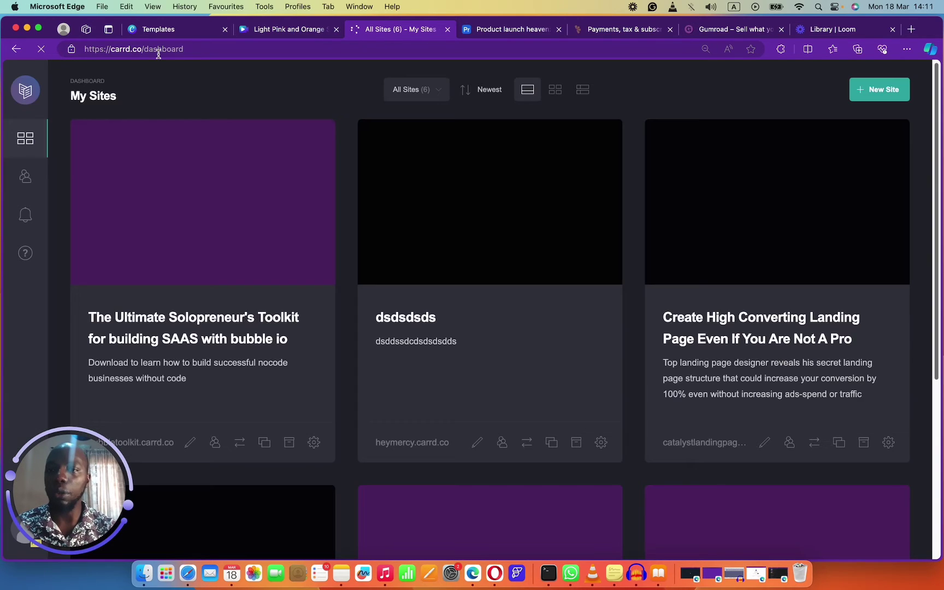
left_click_drag(148, 50, 258, 53)
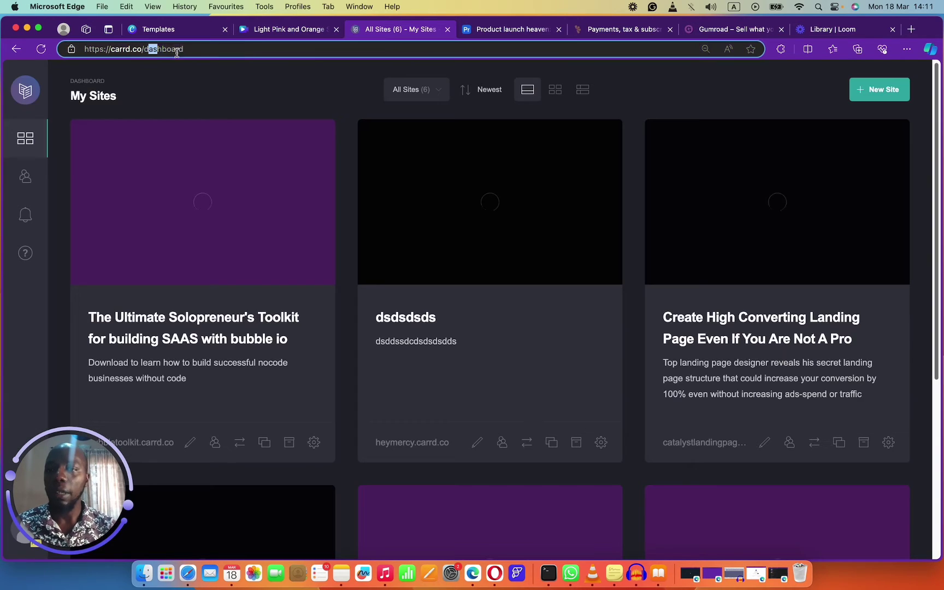
- Load carrd.co, browse the home page features, then return to the My Sites dashboard
key("BackSpace")
key("BackSpace")
key("Return")
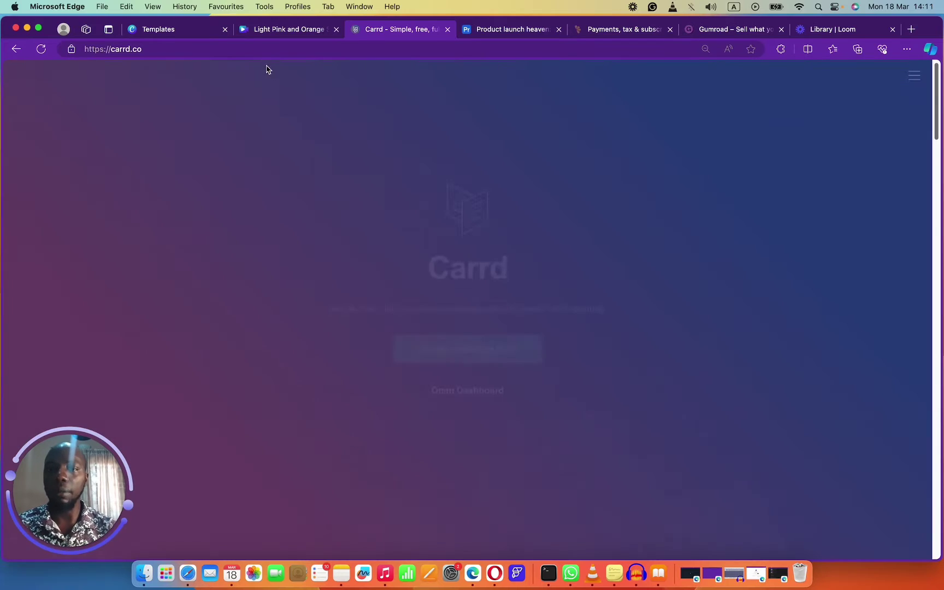
scroll(349, 208, "down", 15)
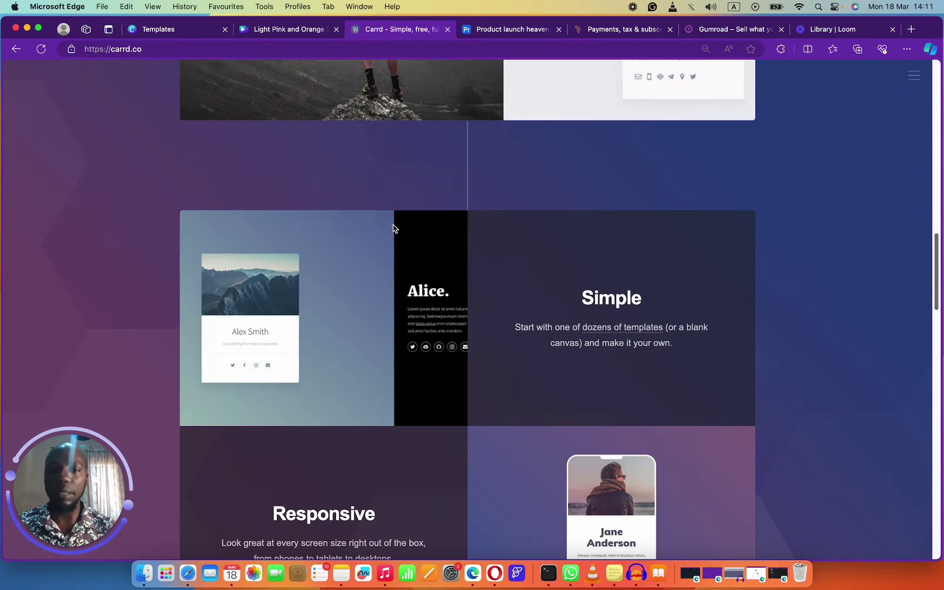
scroll(318, 229, "up", 15)
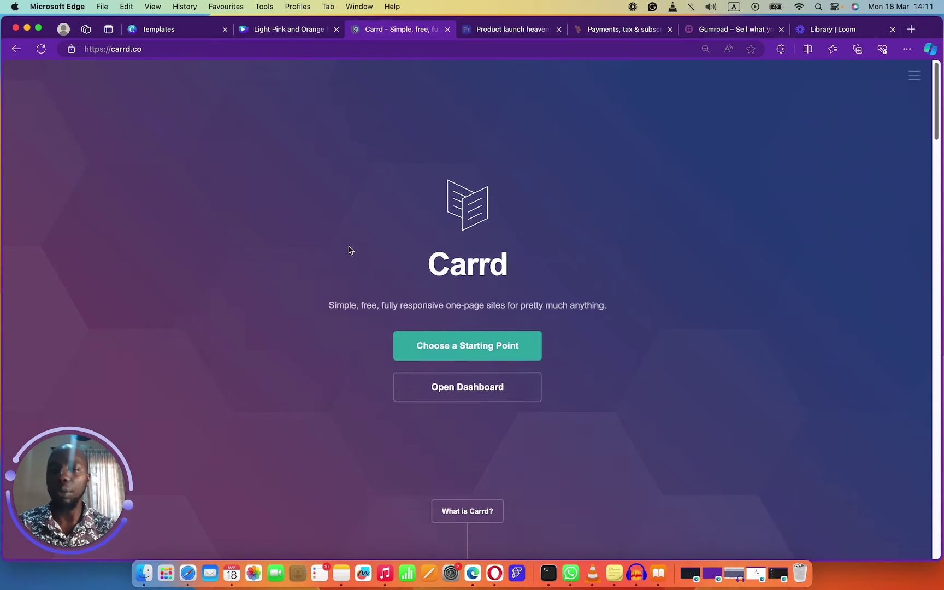
scroll(351, 251, "down", 10)
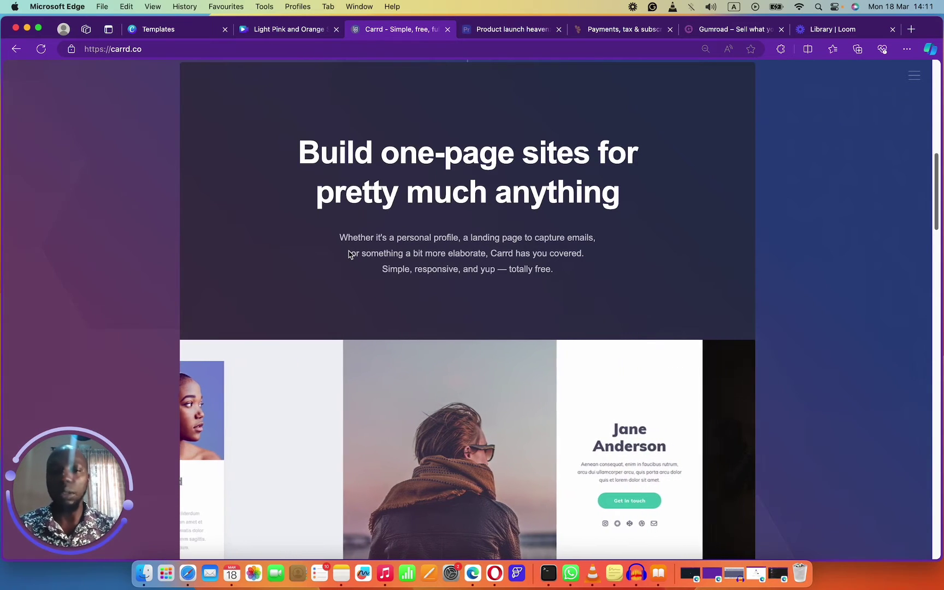
scroll(356, 268, "down", 10)
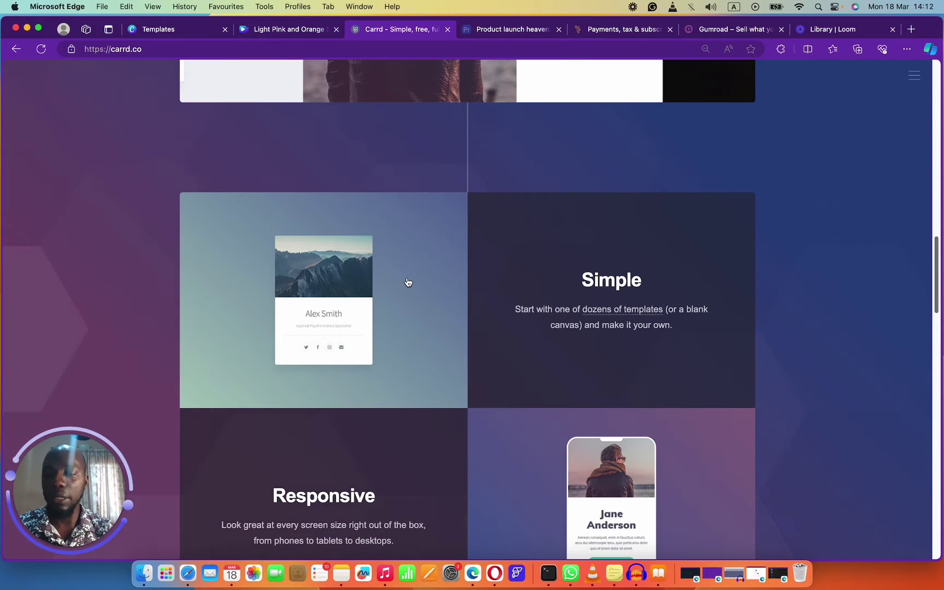
scroll(407, 282, "up", 4)
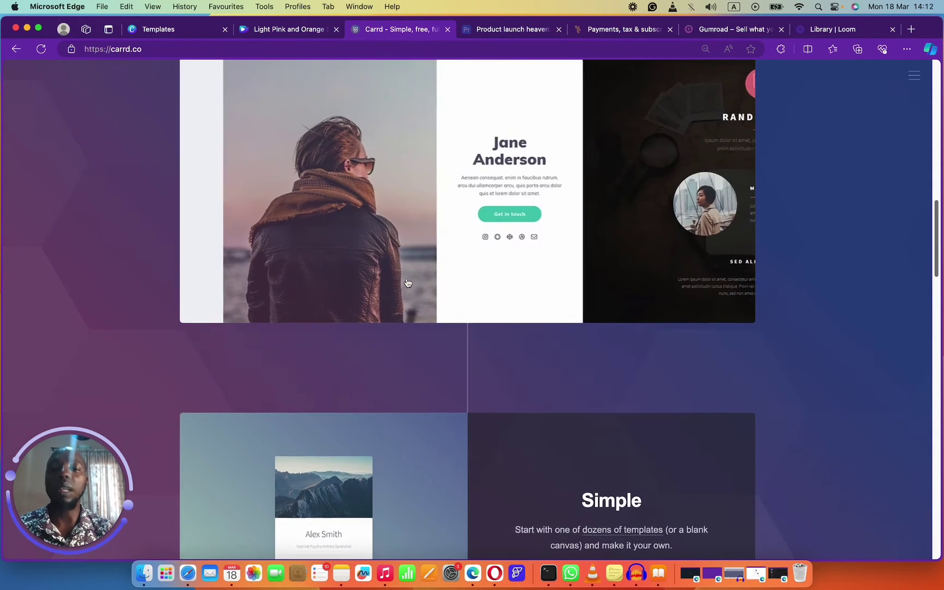
scroll(407, 282, "up", 10)
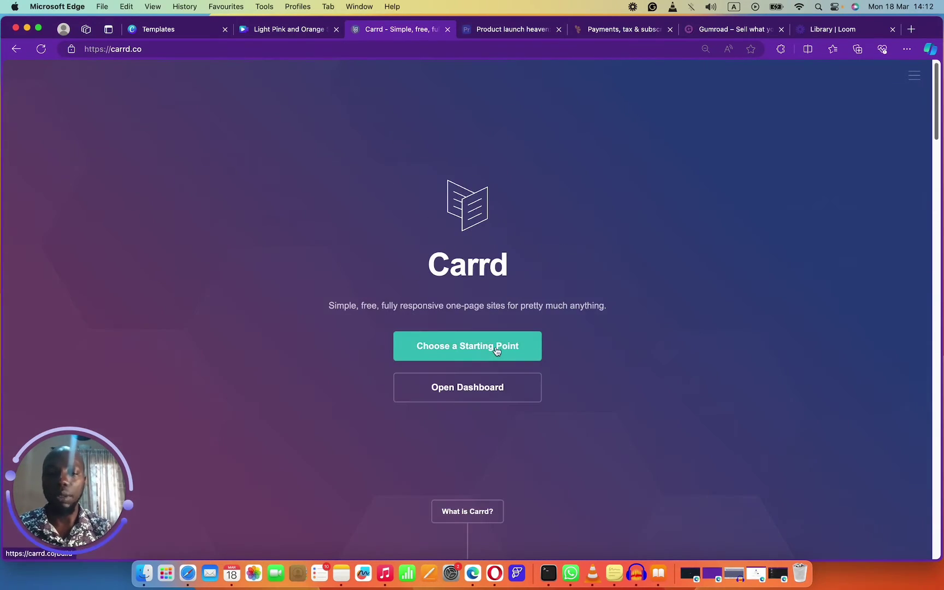
left_click(476, 391)
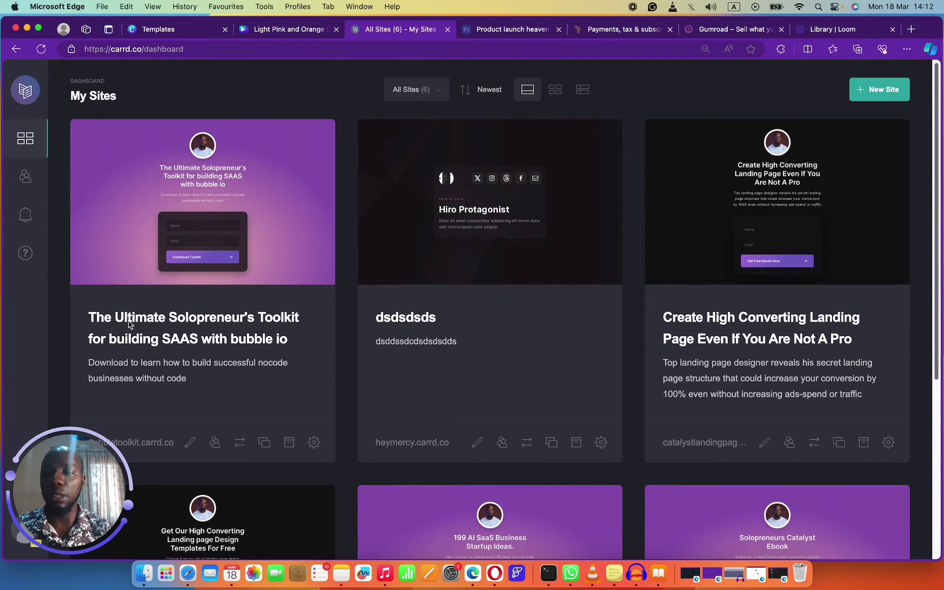
- Look over the six site cards, highlighting the first site's title and the Solopreneurs Catalyst Ebook title
left_click_drag(87, 317, 292, 342)
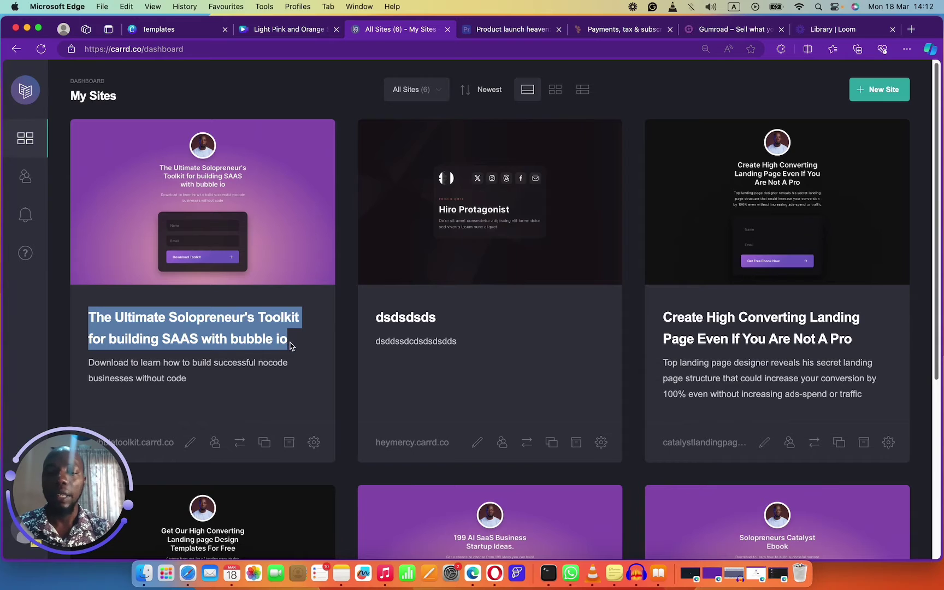
scroll(354, 322, "down", 5)
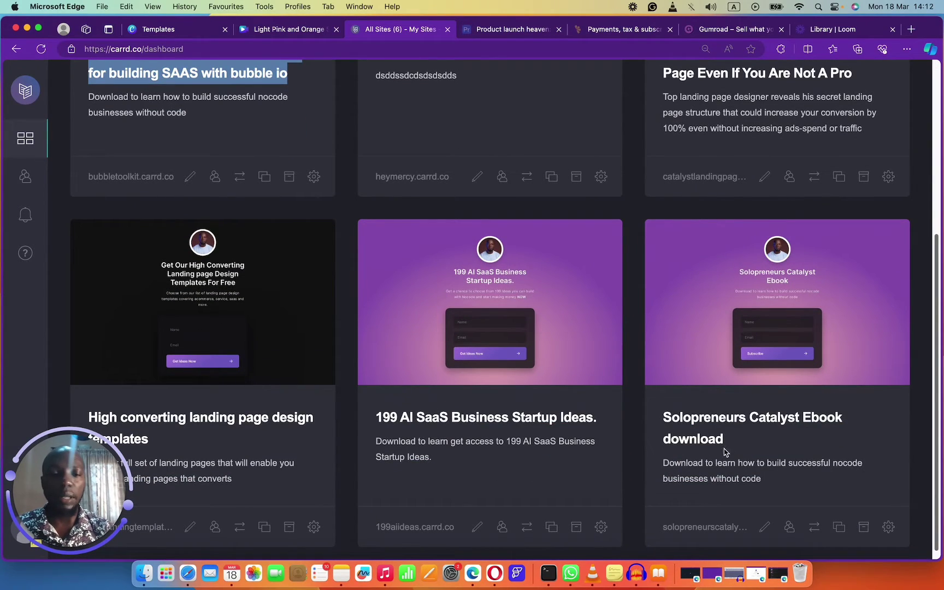
left_click_drag(729, 442, 563, 415)
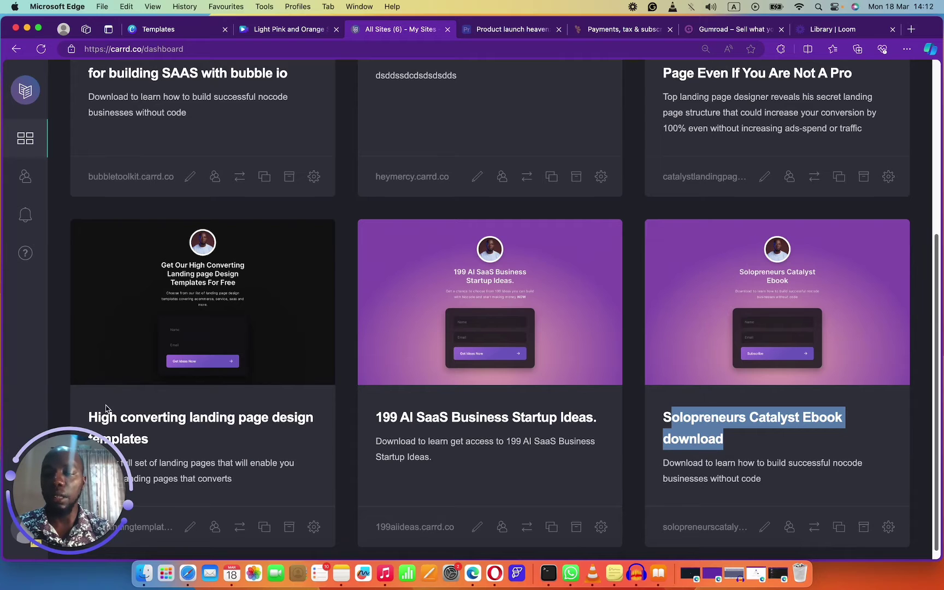
scroll(643, 320, "up", 5)
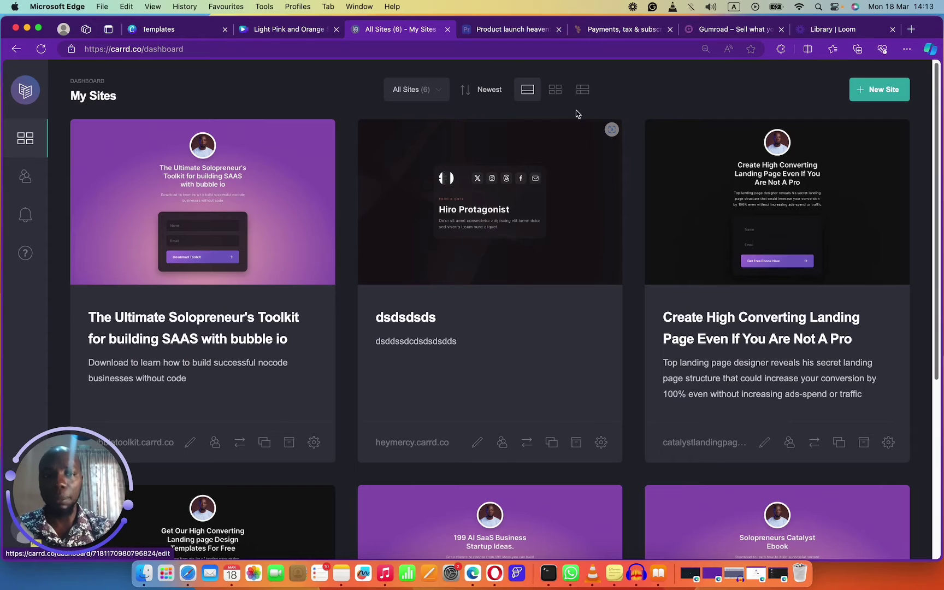
- Switch to the Airtable Product launch heaven base and scroll its international list gallery
left_click(527, 33)
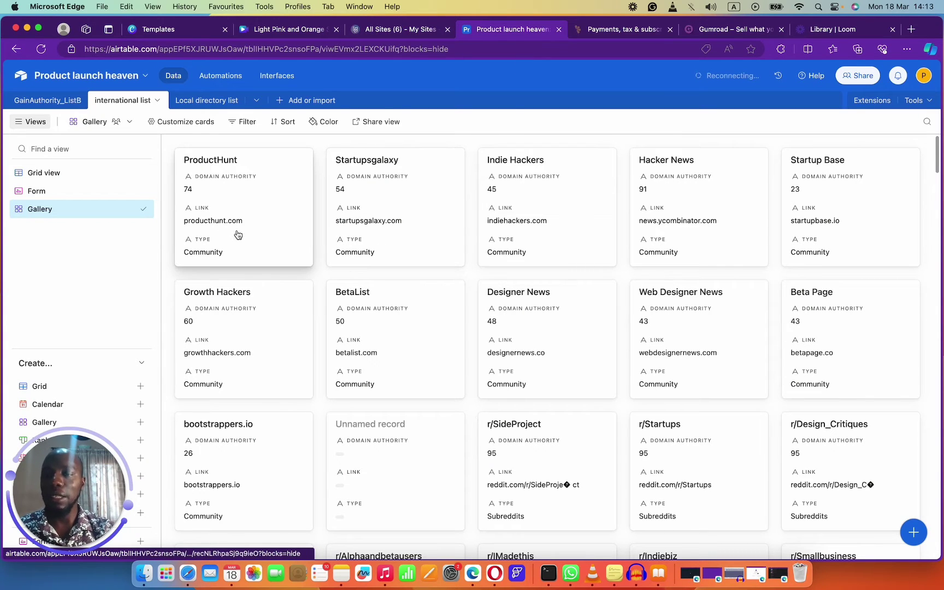
scroll(290, 244, "down", 6)
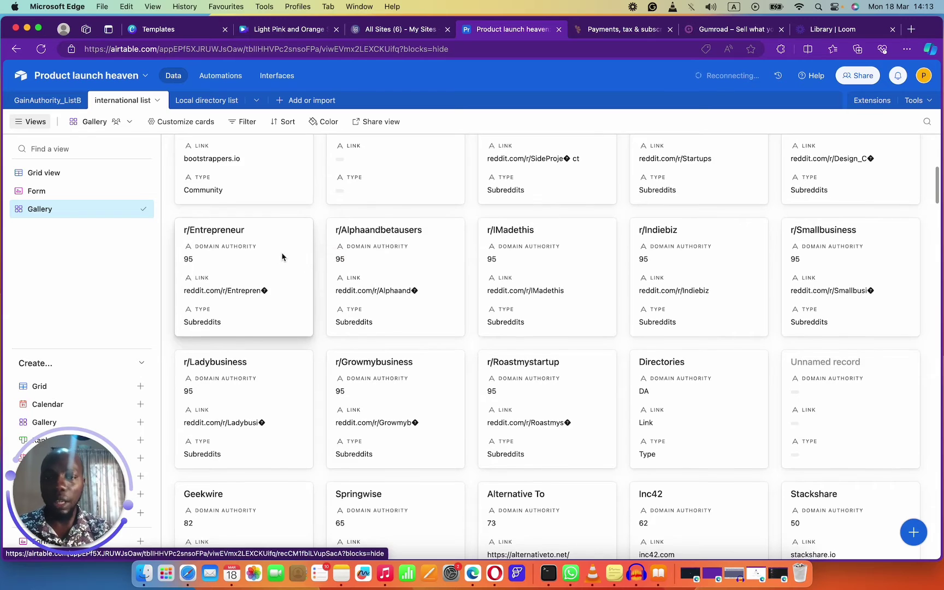
scroll(274, 255, "up", 4)
scroll(242, 257, "up", 2)
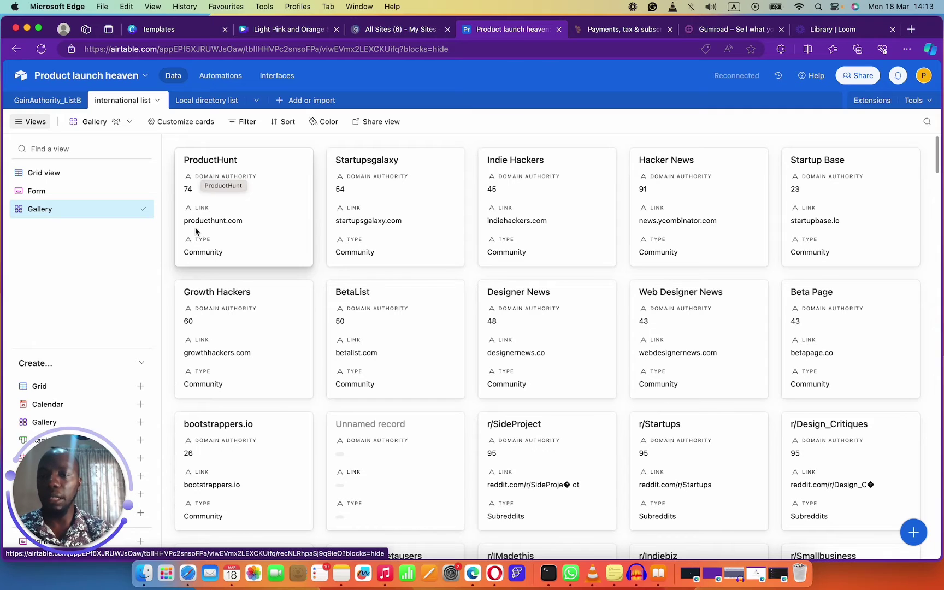
- Inspect the ProductHunt record's Name, Domain Authority, Link and Type fields, then close it
left_click(263, 188)
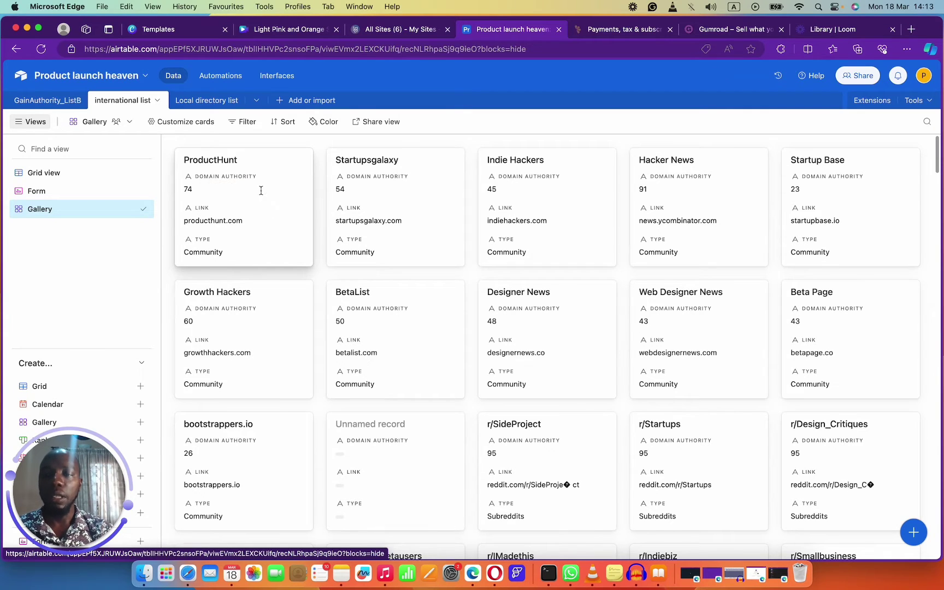
key("shift+Tab")
key("shift+Tab")
key("shift+Tab")
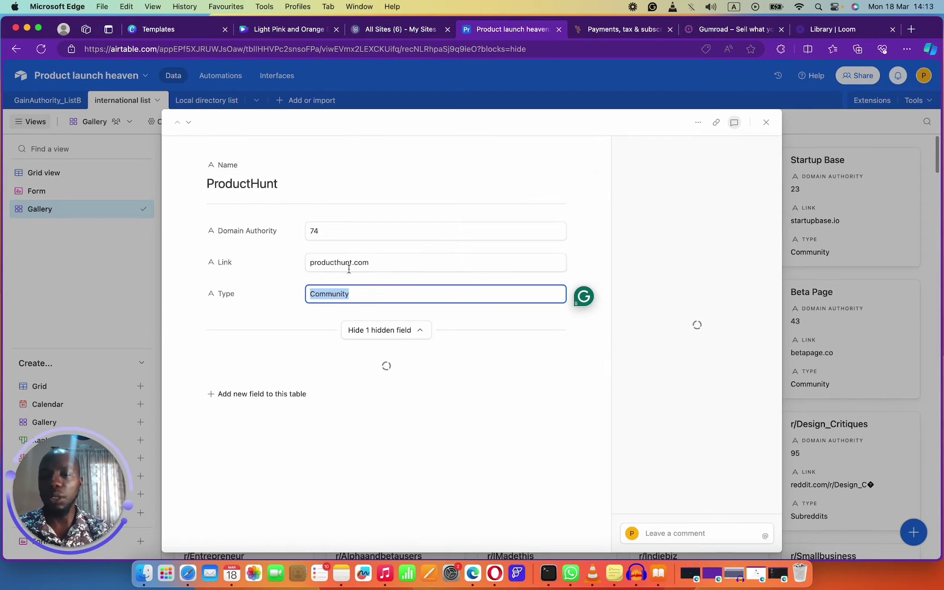
key("shift+Tab")
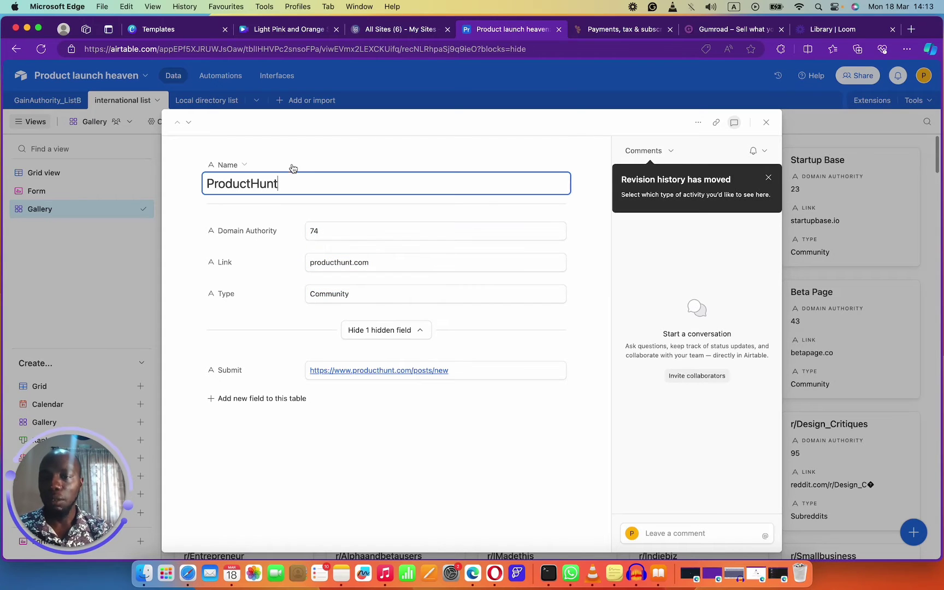
key("Tab")
key("Tab")
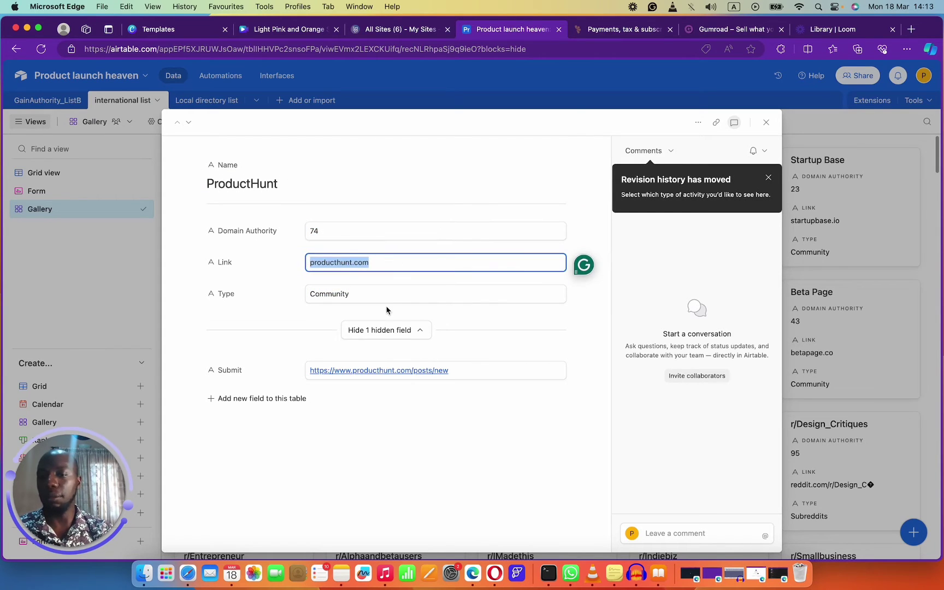
key("Tab")
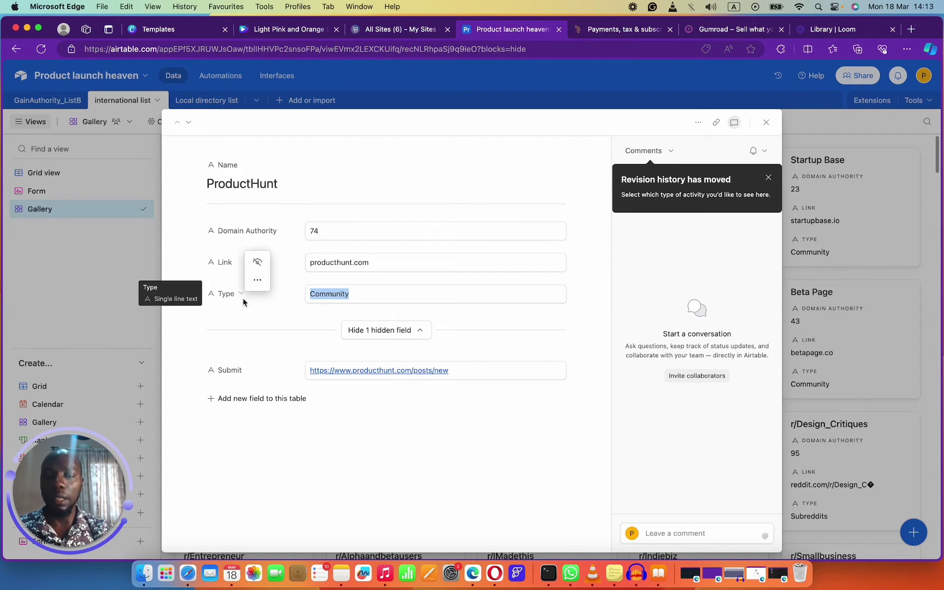
left_click(766, 122)
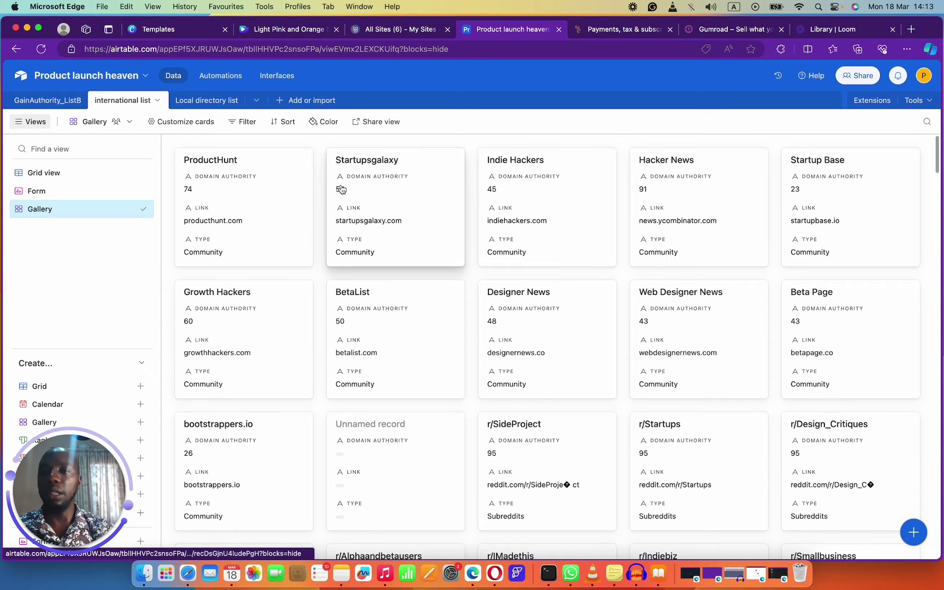
left_click(20, 79)
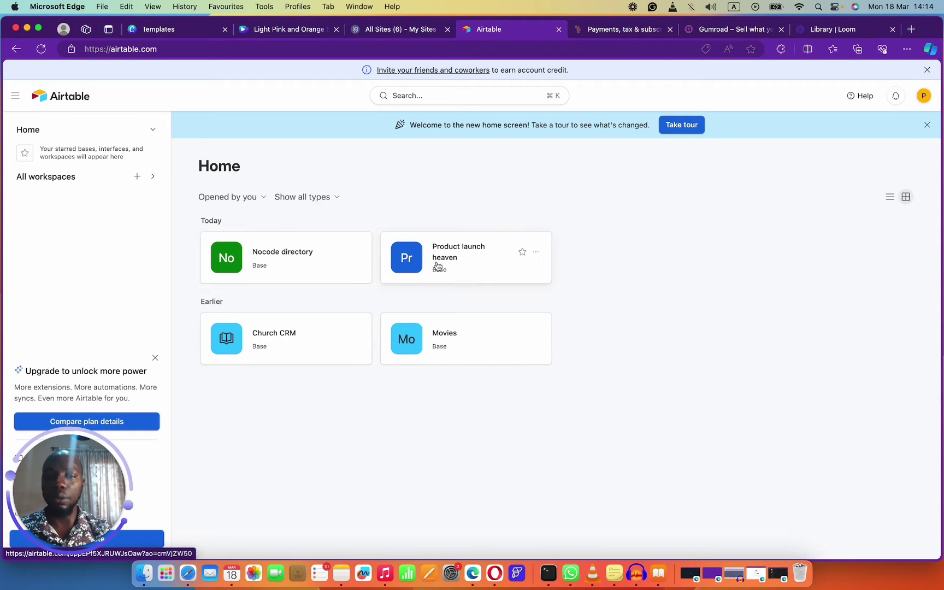
left_click(449, 252)
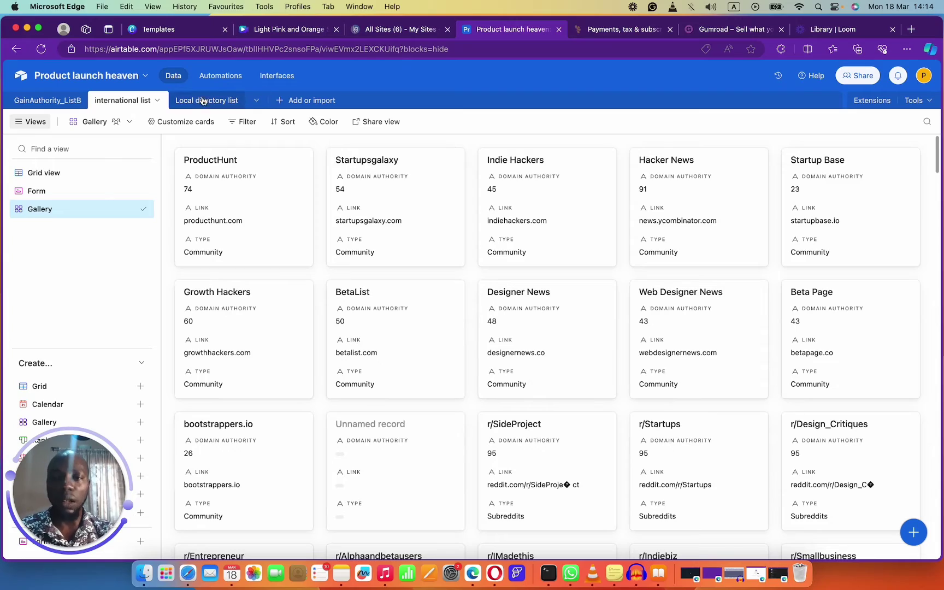
- Move from the international list gallery to the Local directory list table
scroll(402, 253, "down", 8)
scroll(402, 253, "down", 20)
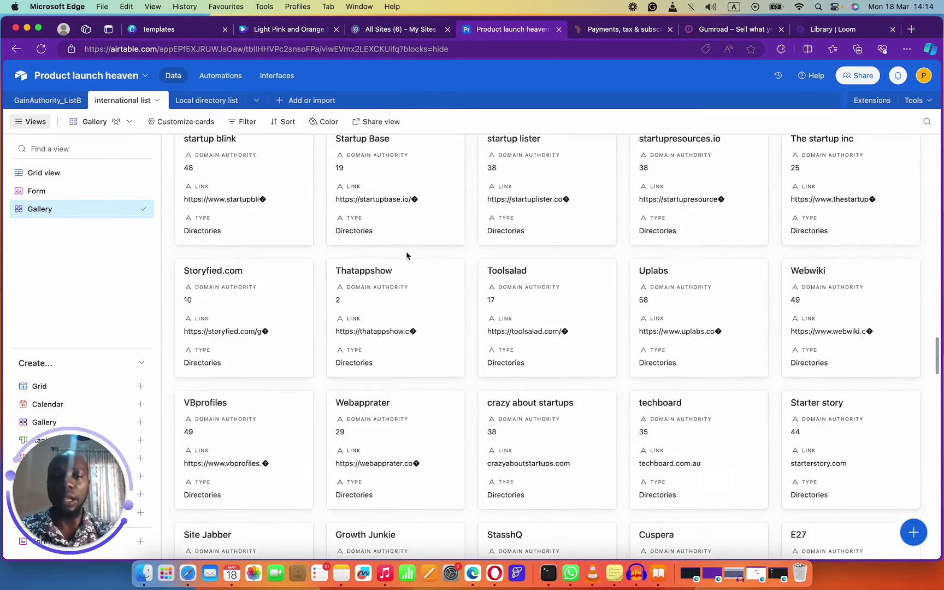
scroll(407, 256, "up", 15)
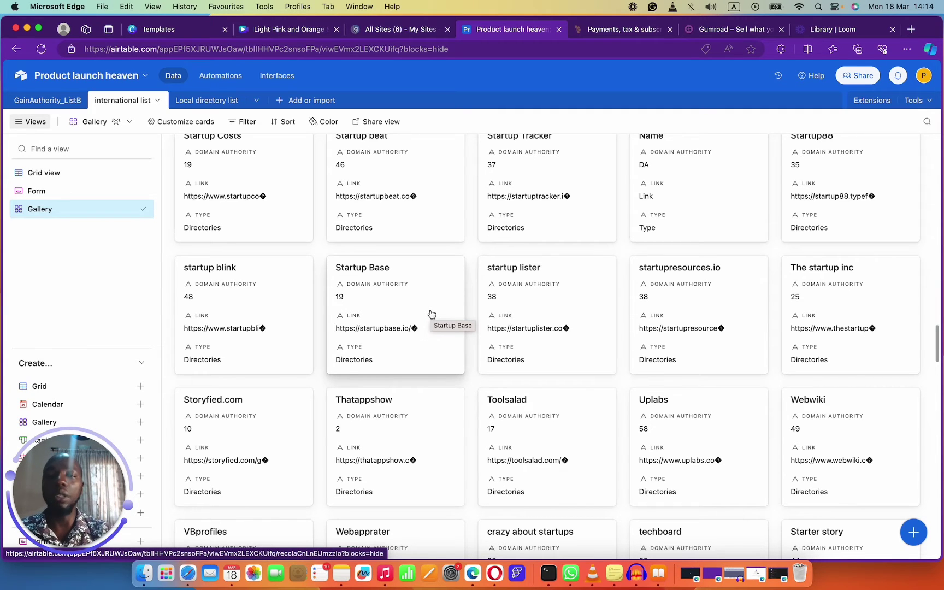
left_click(130, 100)
left_click(209, 101)
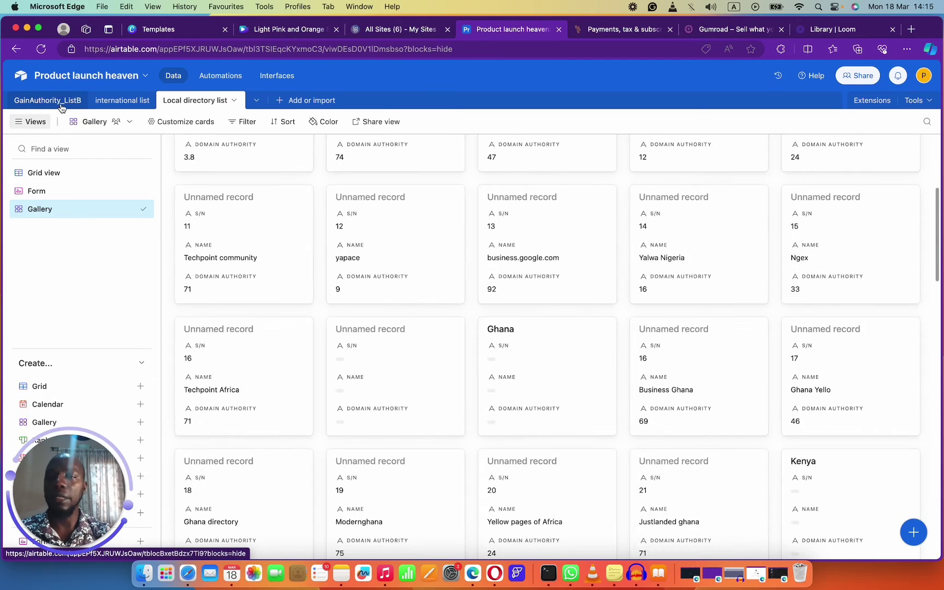
- Browse the GainAuthority_ListB grid's 29 records, then go back to the international list gallery
left_click(59, 101)
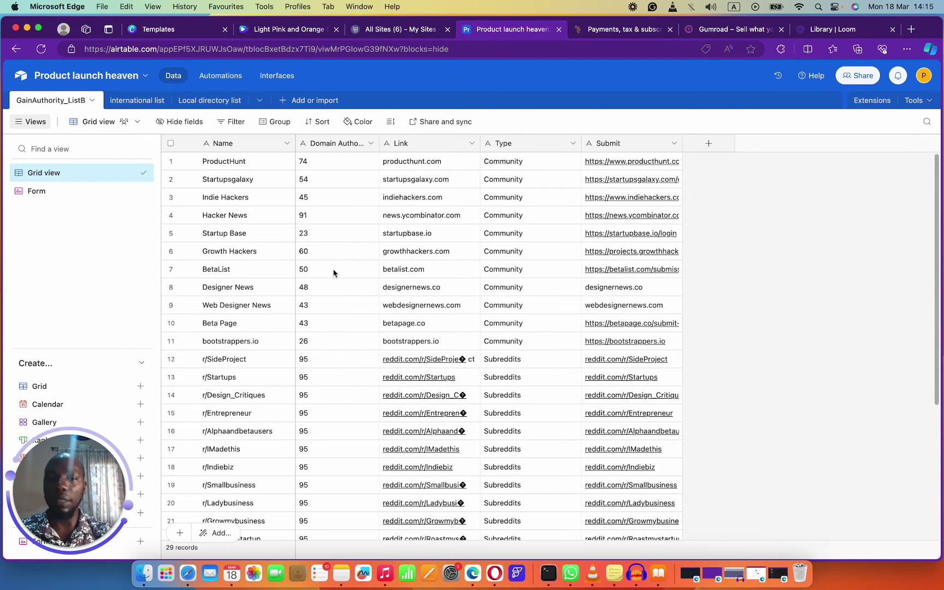
scroll(334, 272, "down", 5)
scroll(334, 272, "up", 5)
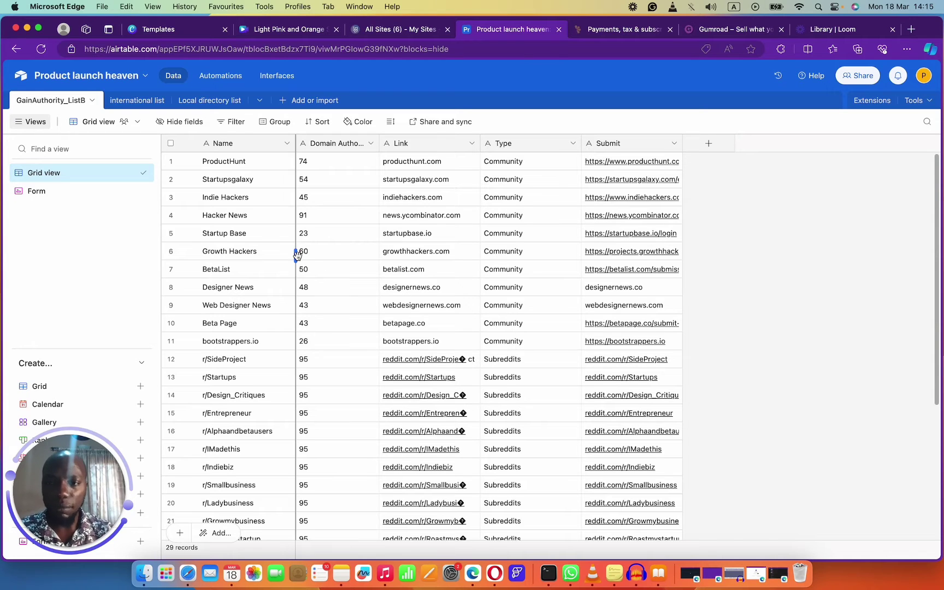
left_click(121, 100)
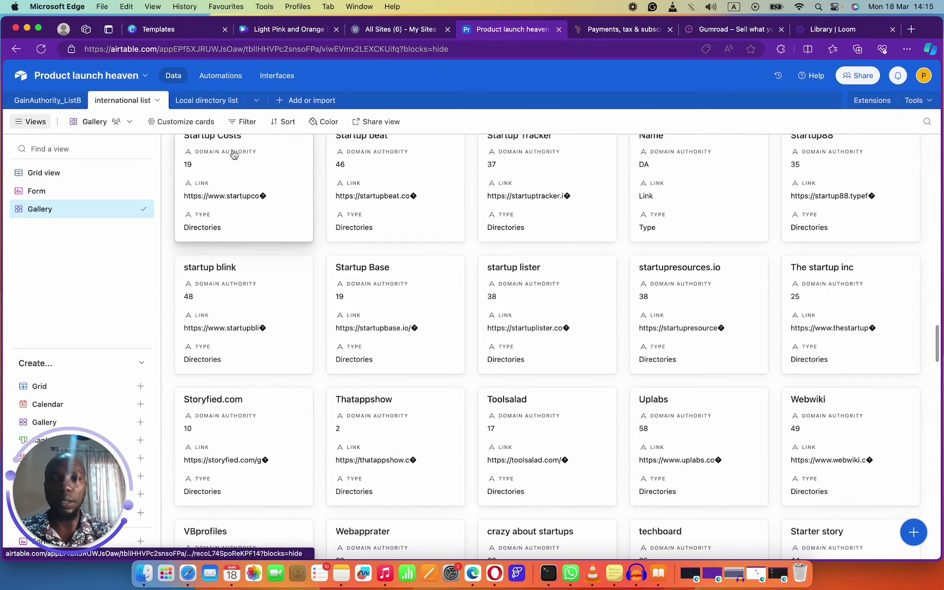
- Glance at the Airtable directory gallery, then return to the Carrd sites dashboard
left_click(387, 30)
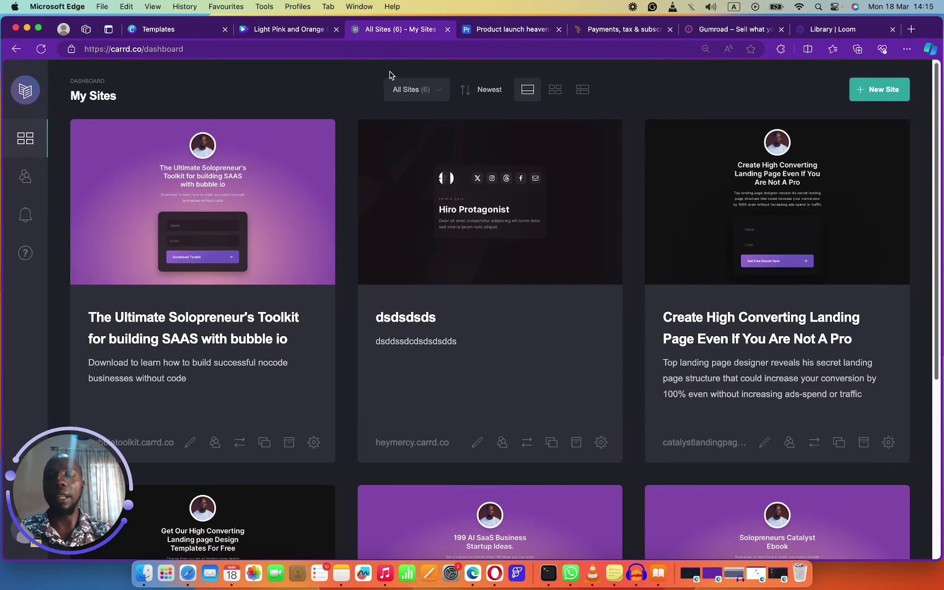
left_click(490, 34)
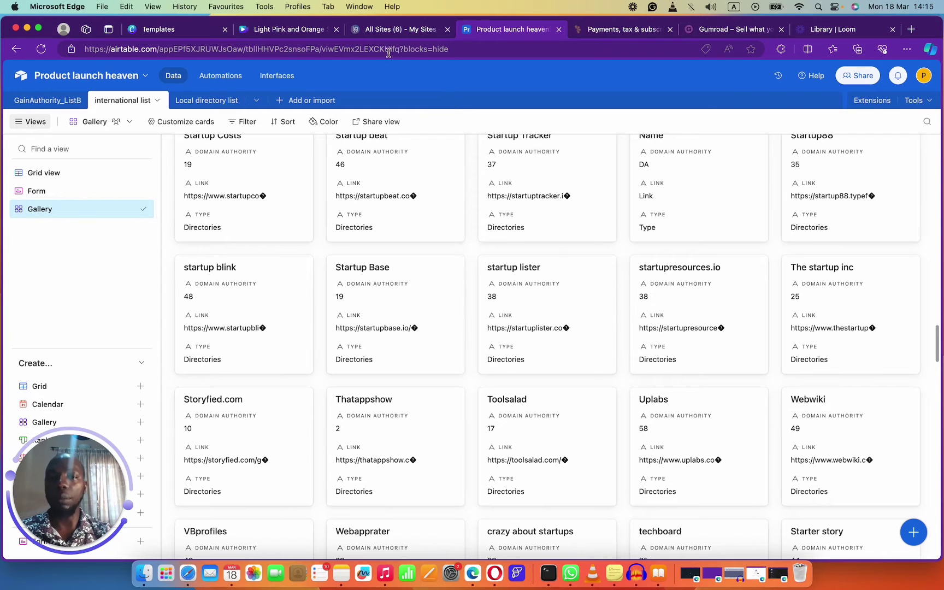
left_click(382, 32)
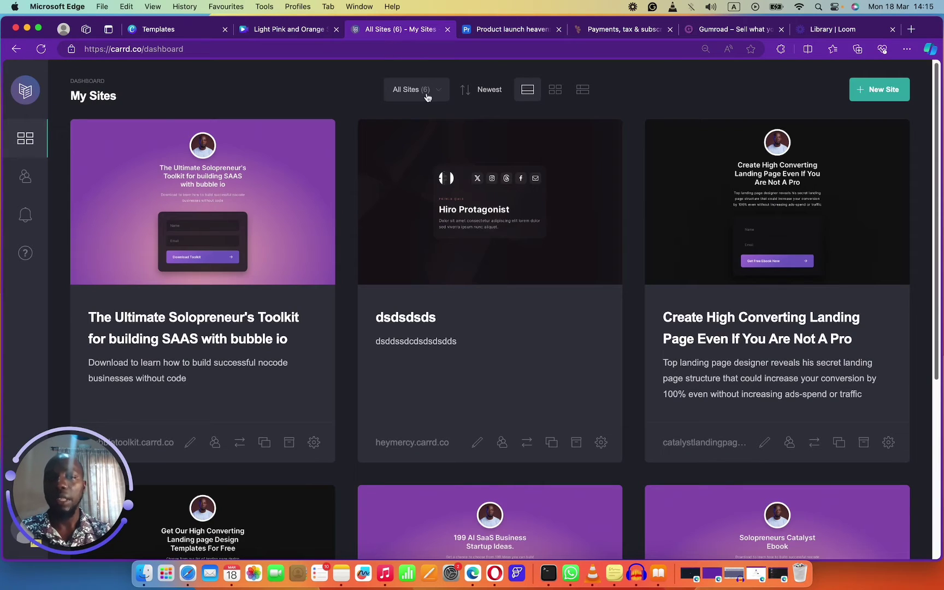
- Start a new Carrd site and browse through the full template gallery
left_click(866, 93)
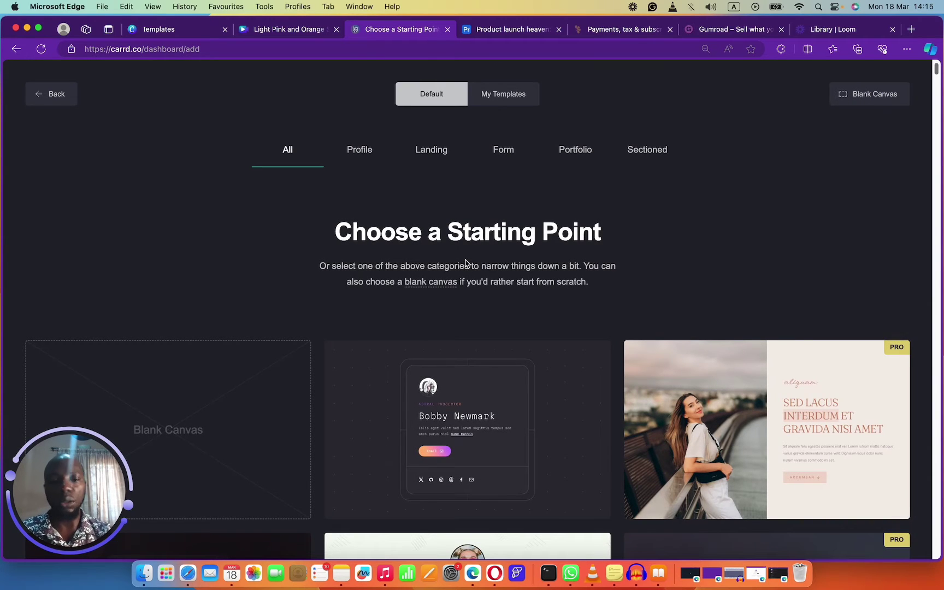
scroll(444, 296, "down", 10)
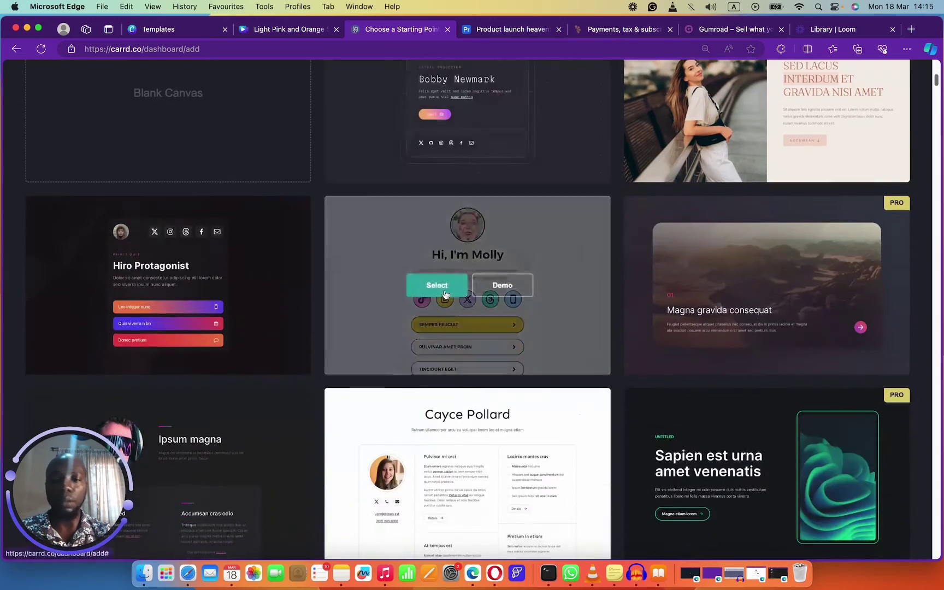
scroll(446, 295, "up", 4)
scroll(446, 295, "down", 3)
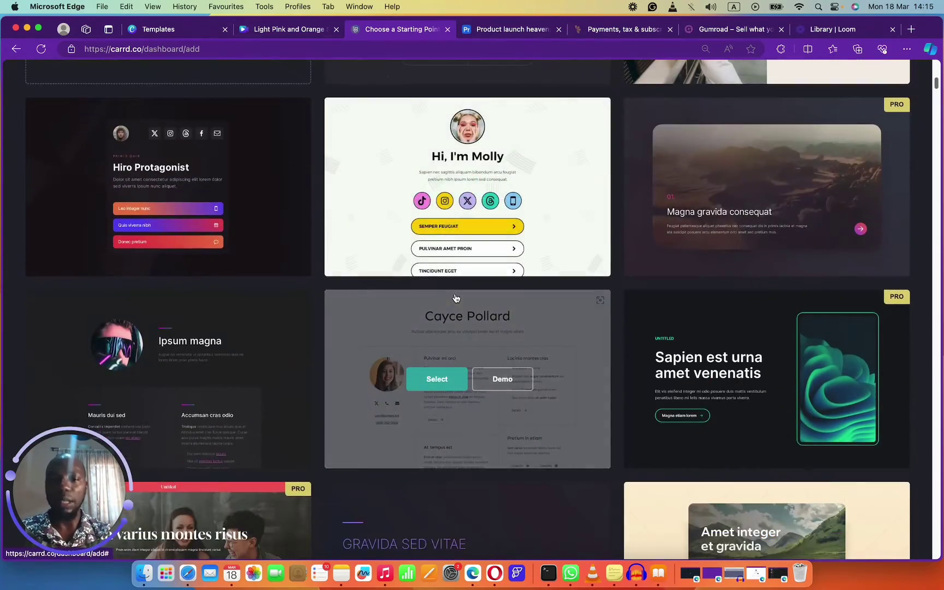
scroll(458, 300, "down", 4)
scroll(459, 300, "down", 15)
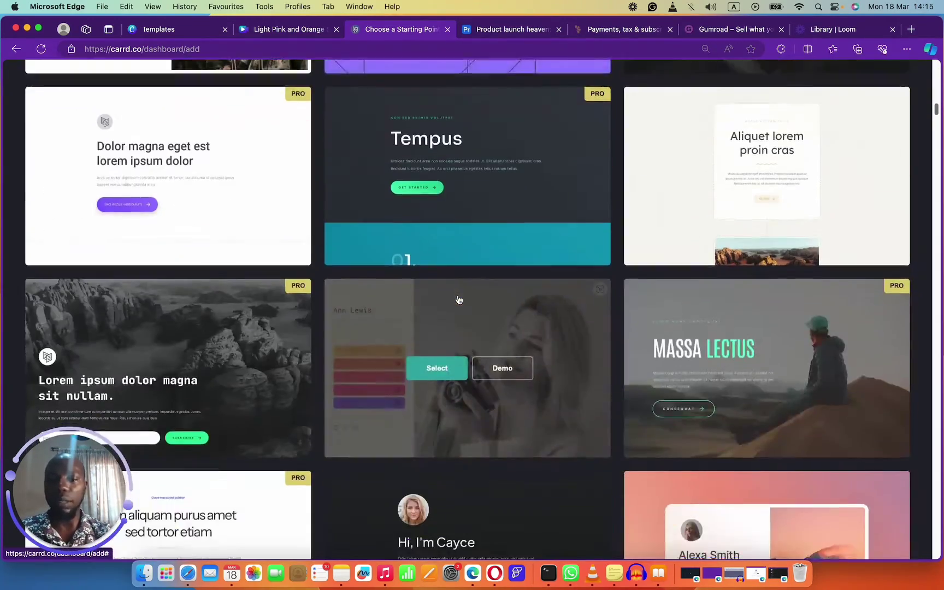
scroll(459, 300, "down", 1)
scroll(238, 320, "down", 7)
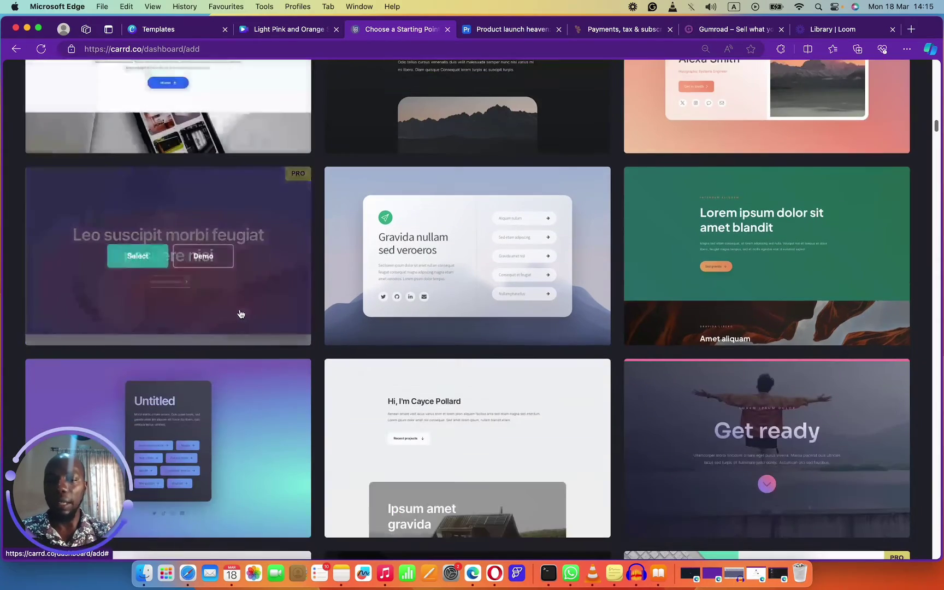
scroll(247, 310, "down", 10)
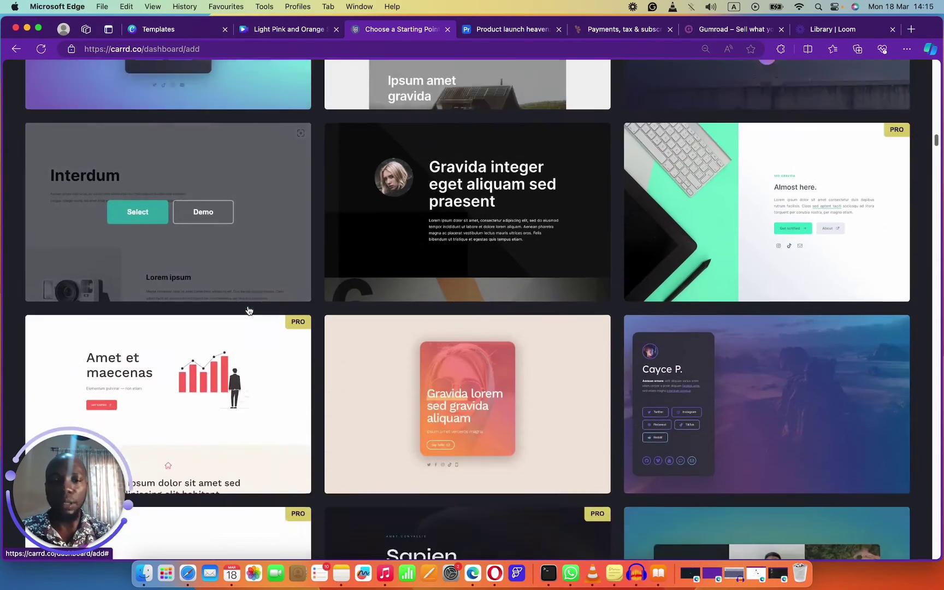
scroll(248, 311, "down", 15)
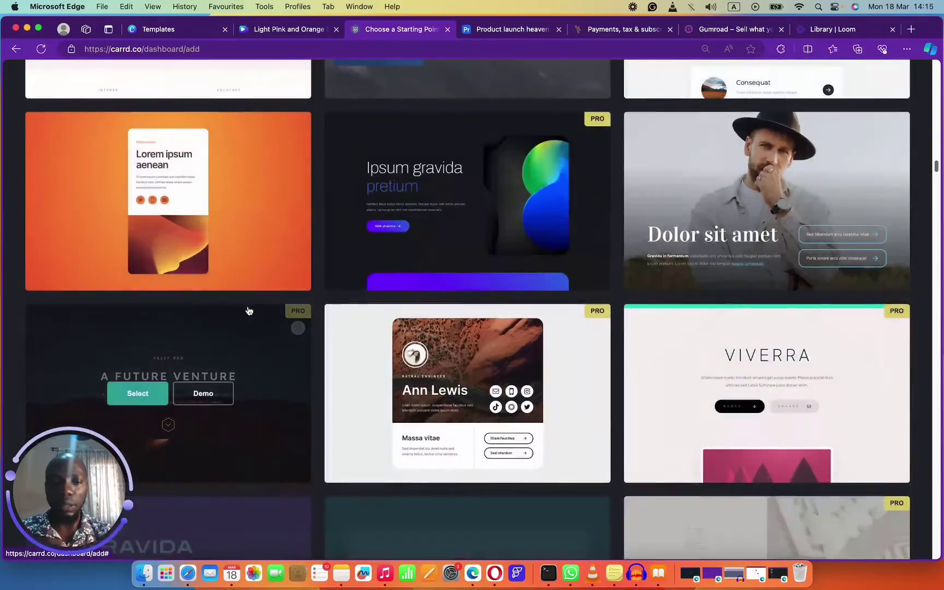
scroll(249, 311, "down", 20)
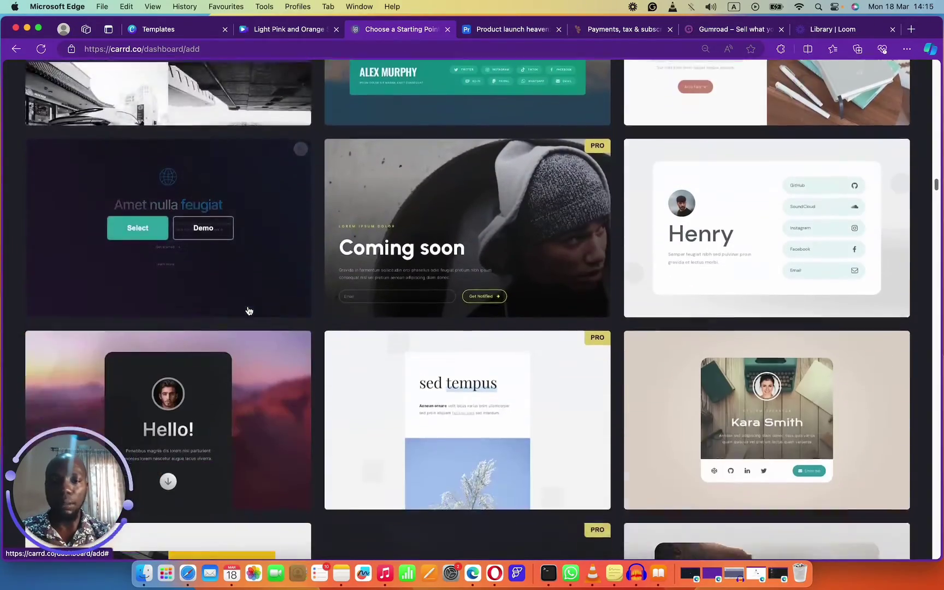
scroll(249, 311, "down", 10)
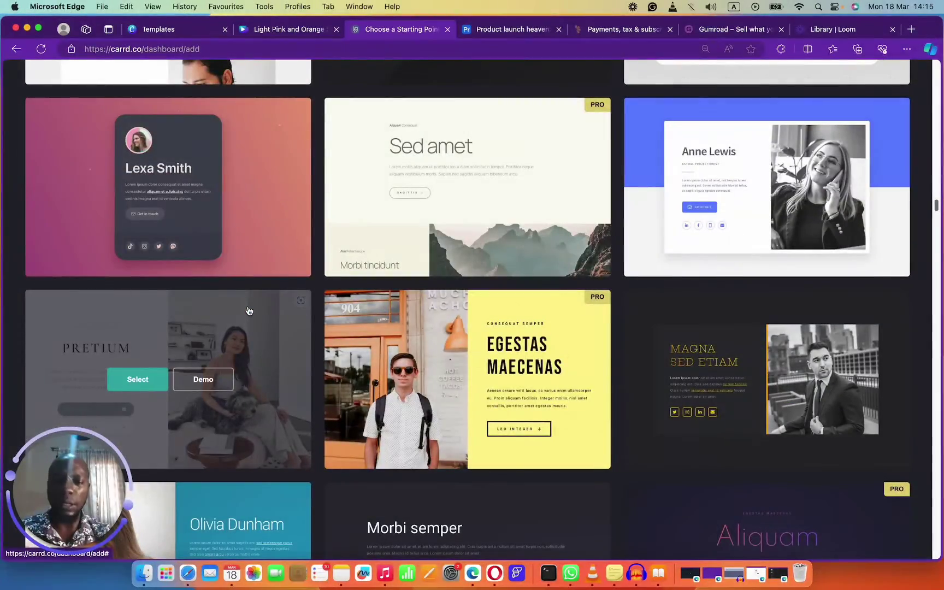
scroll(249, 311, "down", 18)
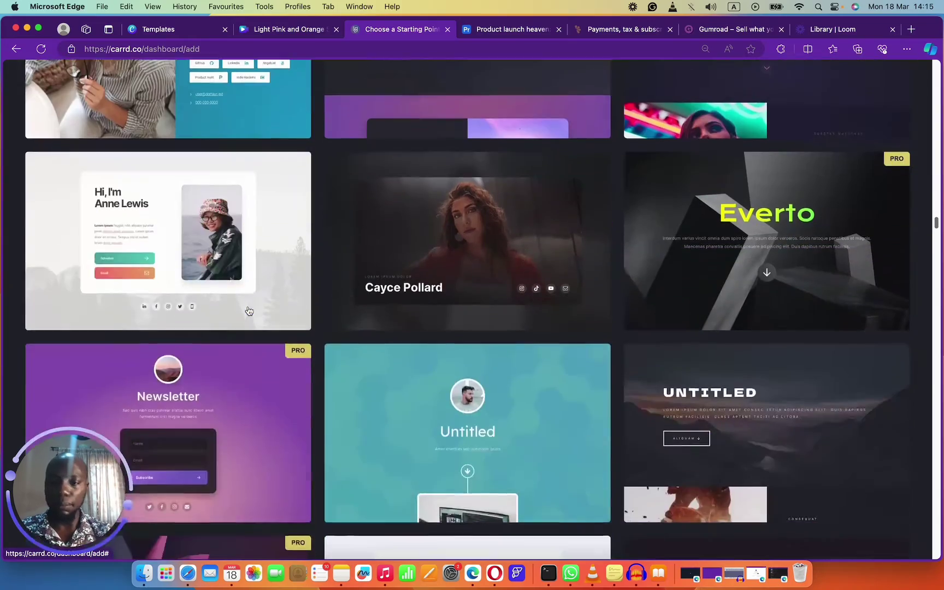
scroll(249, 311, "up", 20)
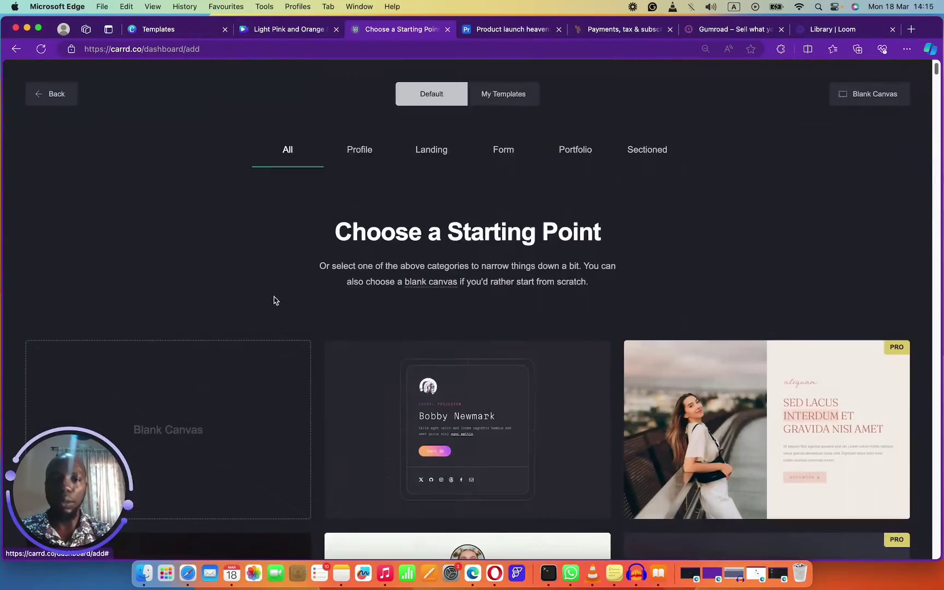
- Filter to Landing templates and choose the 'Ipsum gravida pretium' template
left_click(431, 152)
scroll(413, 292, "down", 4)
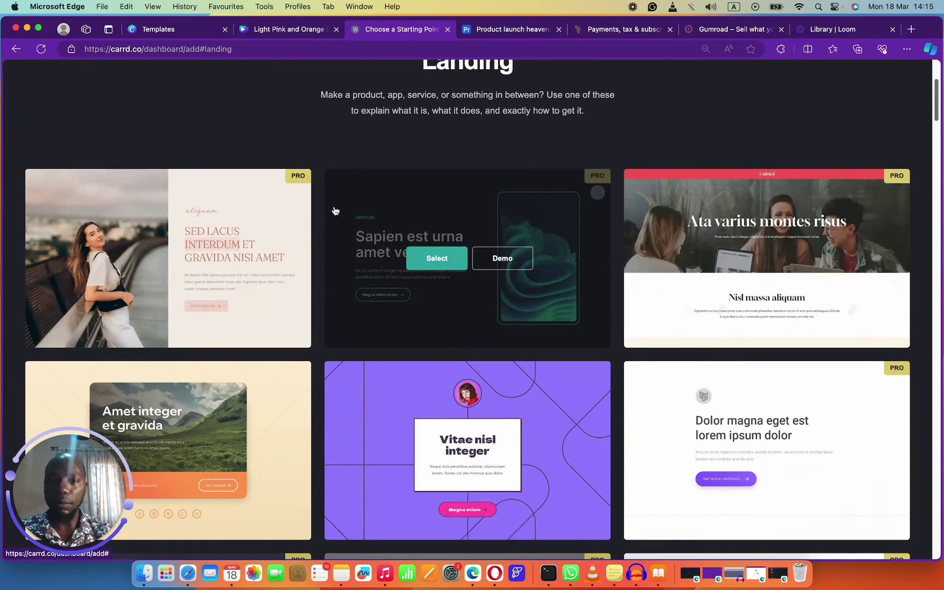
scroll(334, 331, "down", 5)
mouse_move(418, 253)
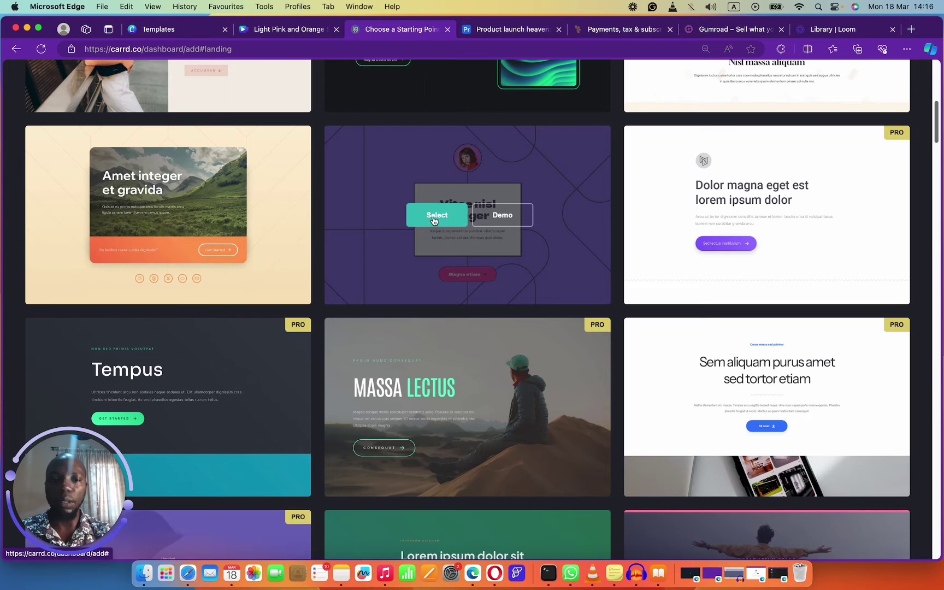
scroll(524, 315, "down", 4)
mouse_move(836, 443)
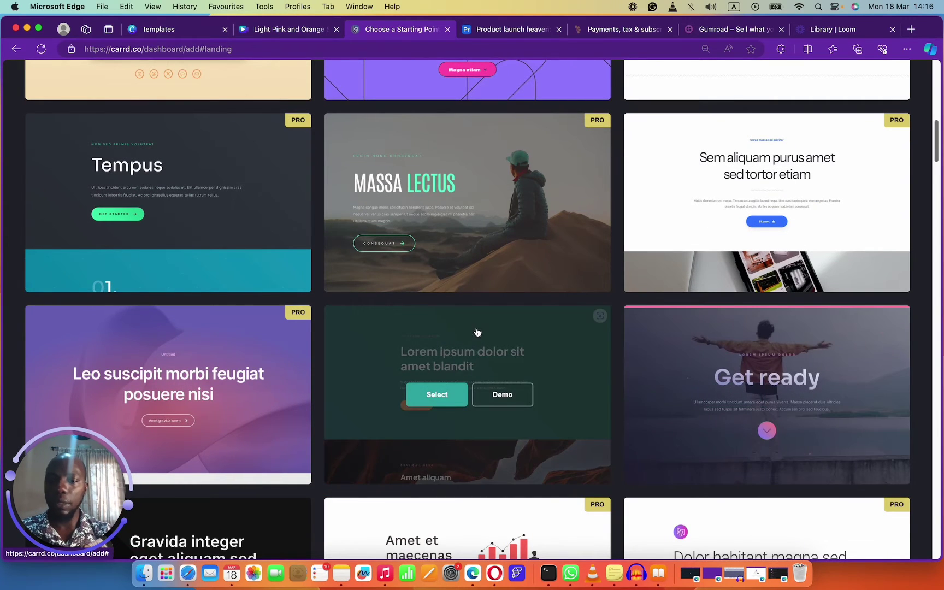
scroll(477, 330, "down", 10)
scroll(479, 332, "down", 4)
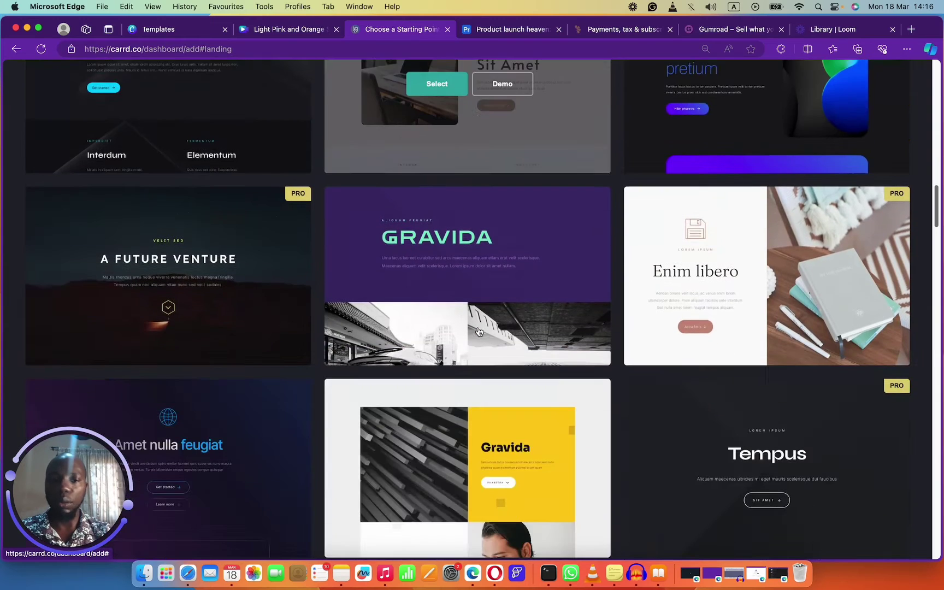
scroll(731, 299, "up", 5)
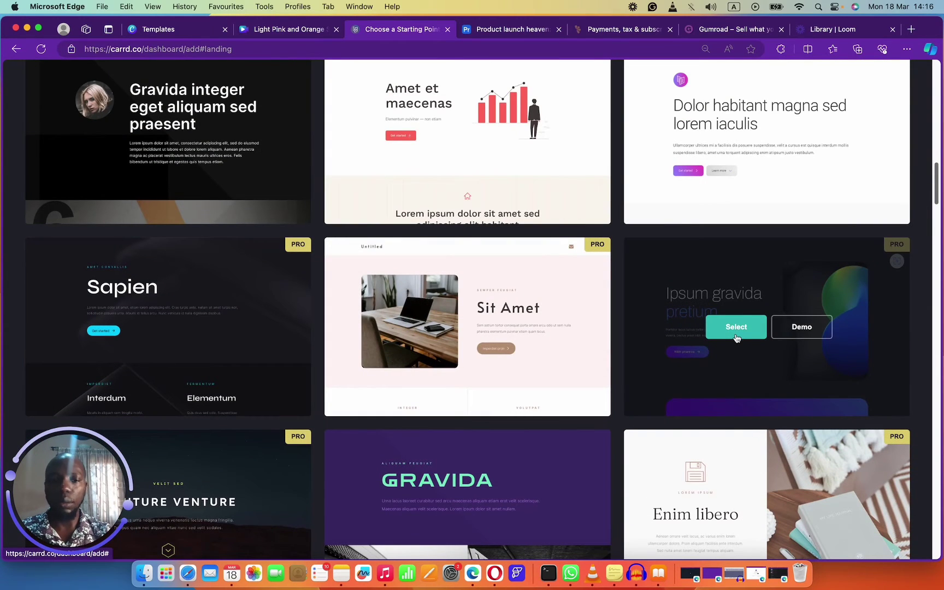
left_click(736, 337)
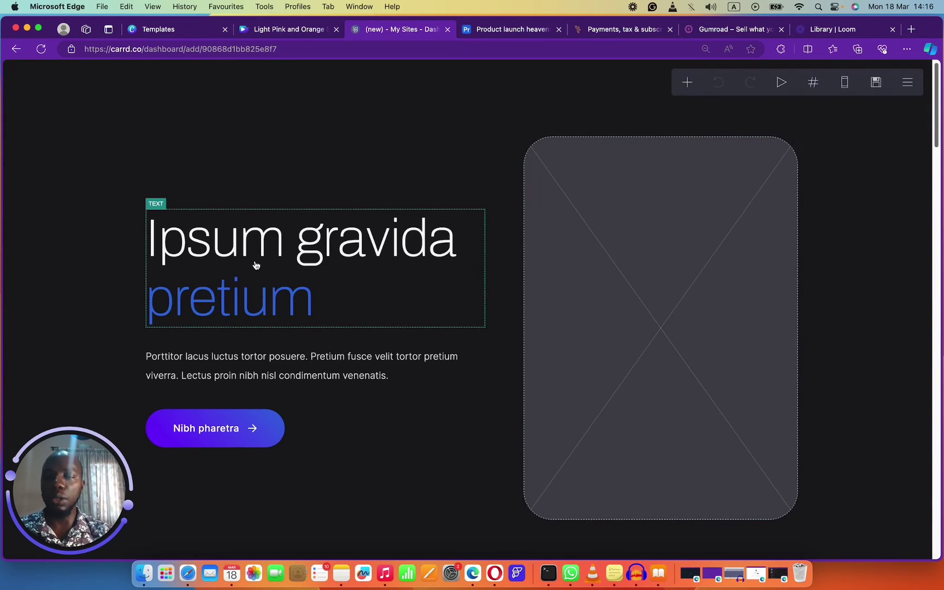
- Replace the 'Ipsum gravida pretium' headline with 'Product launch heaven'
left_click(255, 253)
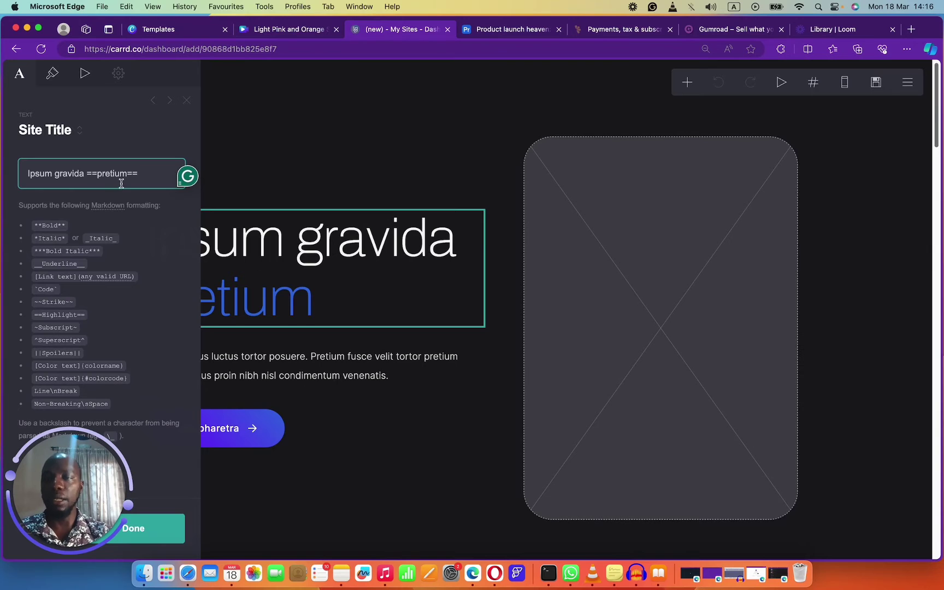
triple_click(121, 182)
type("P")
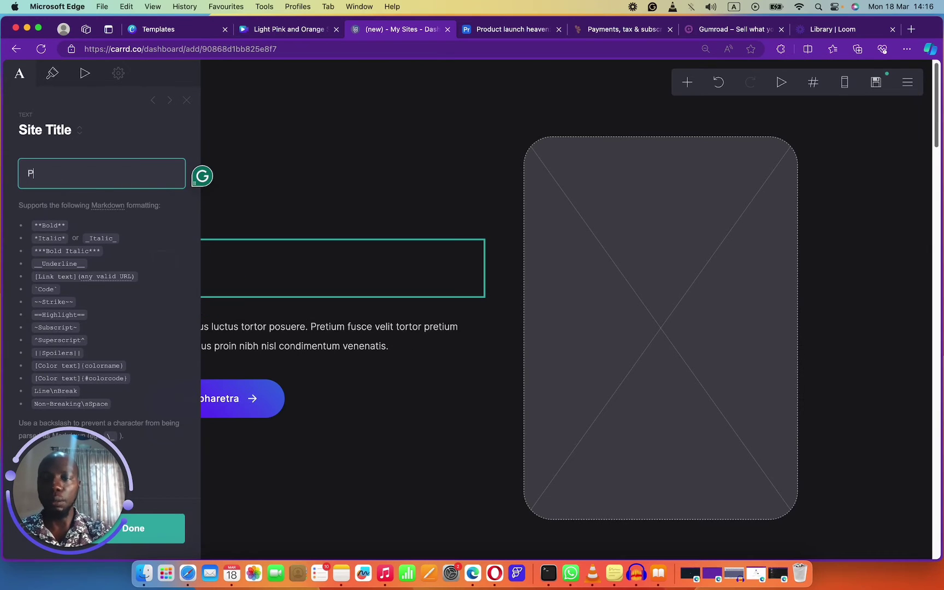
type("roduct laun")
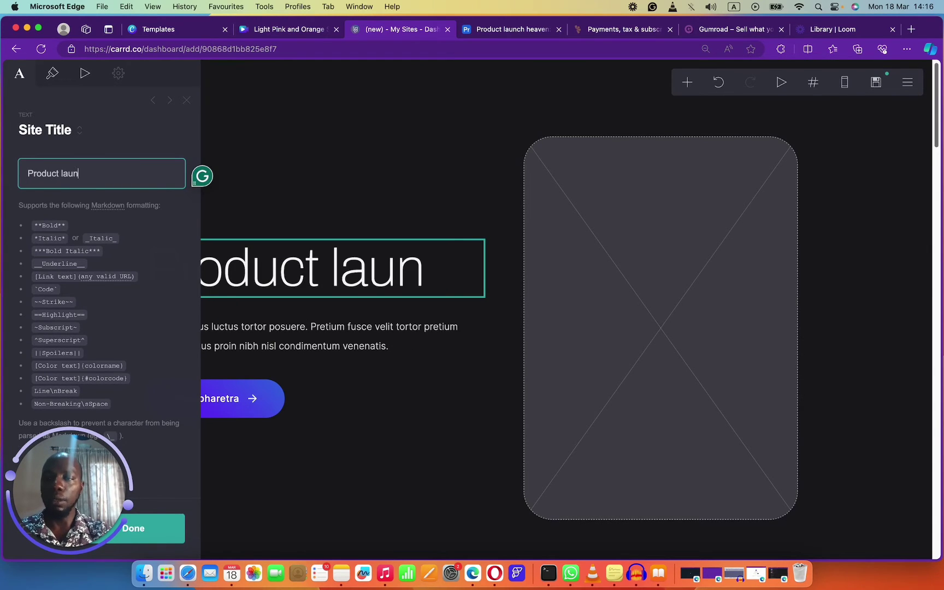
type("ch heaven")
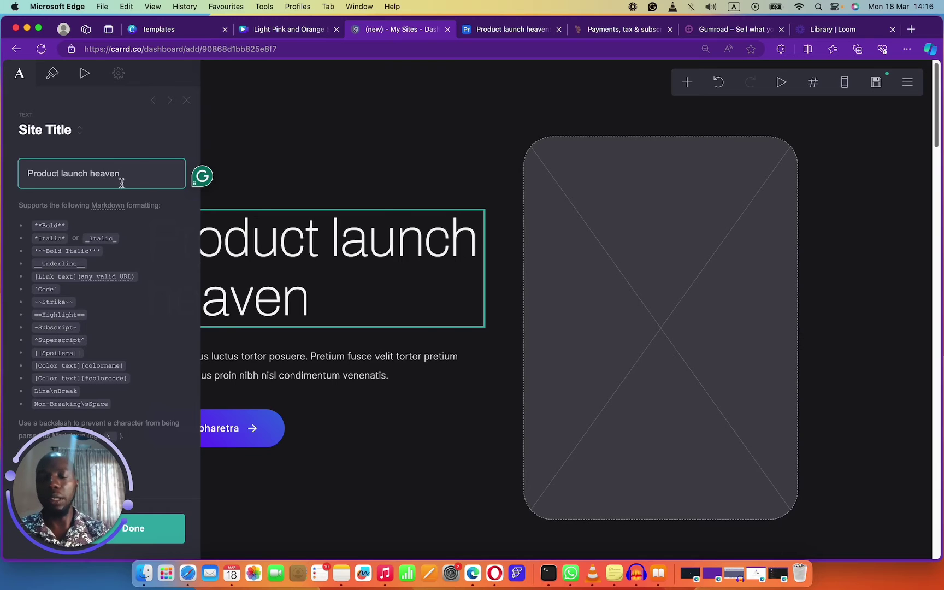
left_click(377, 377)
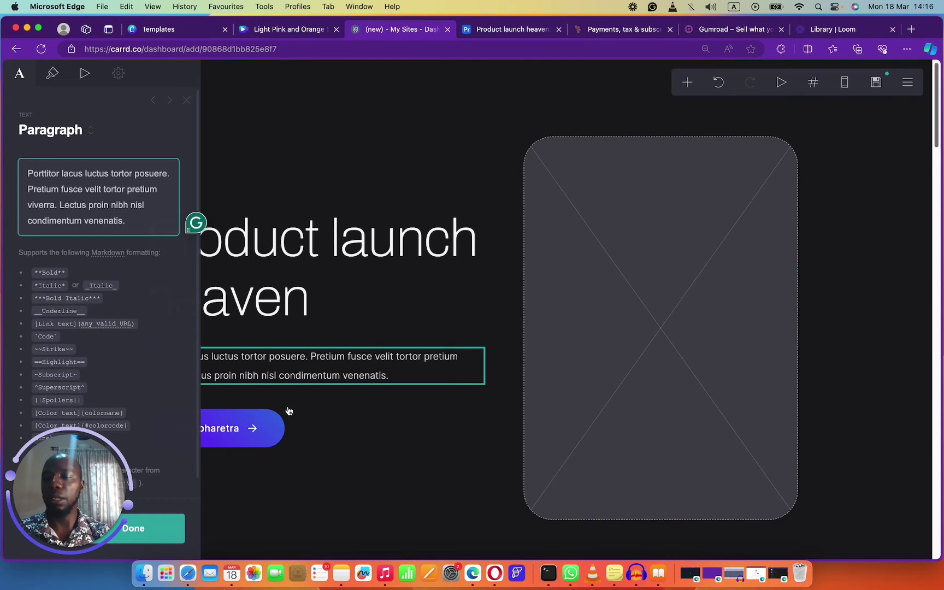
- Inspect the page, image placeholder and 'Magna pretium' button settings, then close the panel
left_click(253, 122)
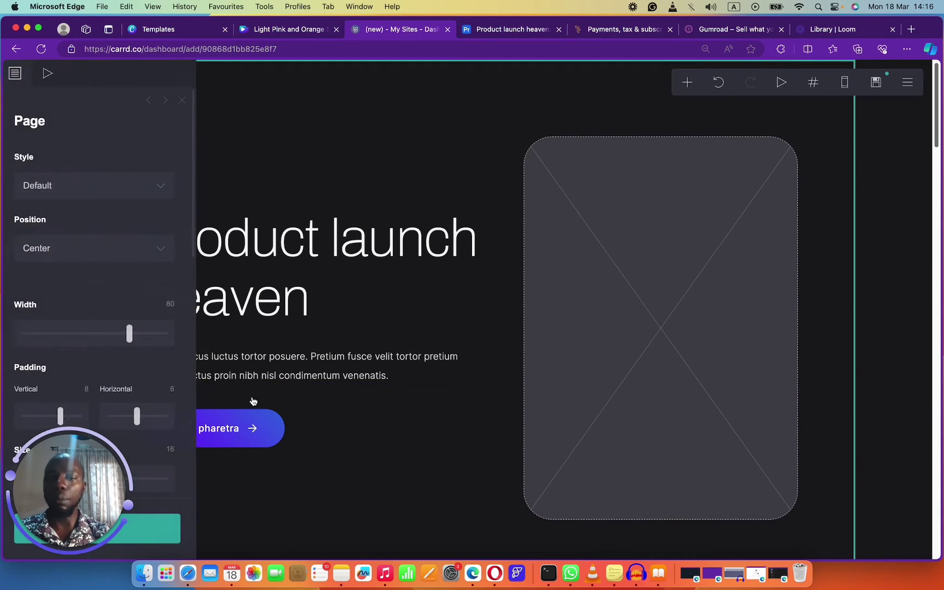
left_click(253, 427)
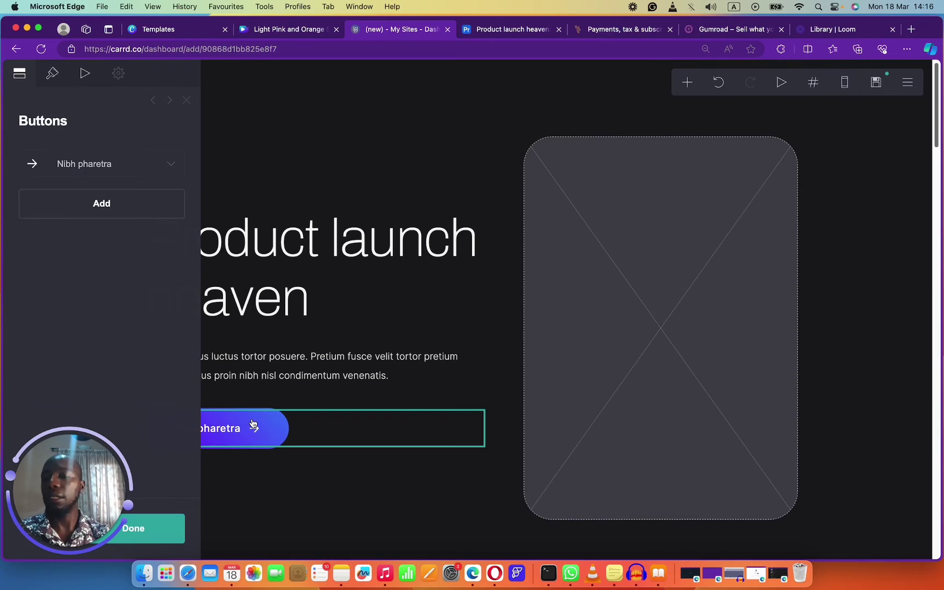
left_click(642, 238)
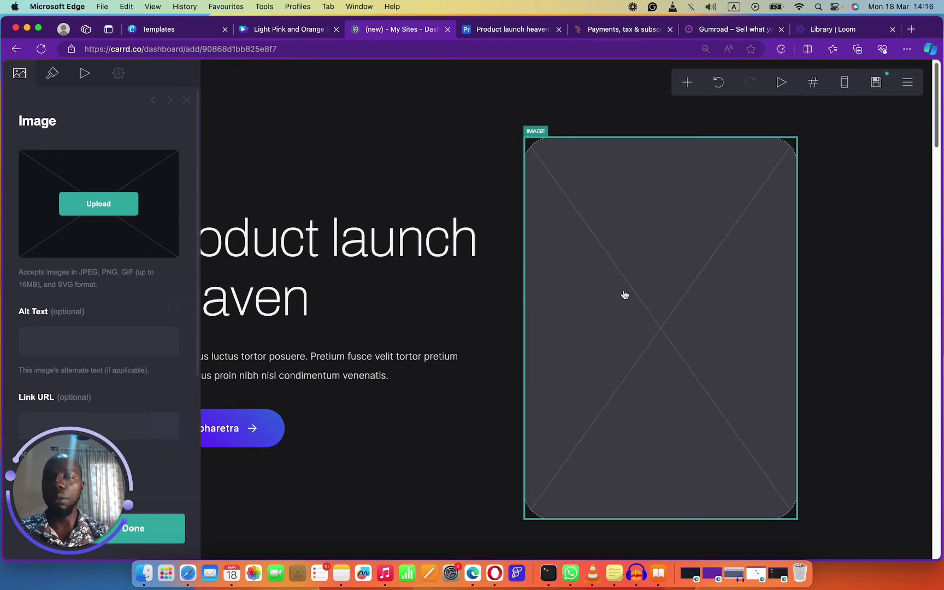
scroll(385, 340, "down", 15)
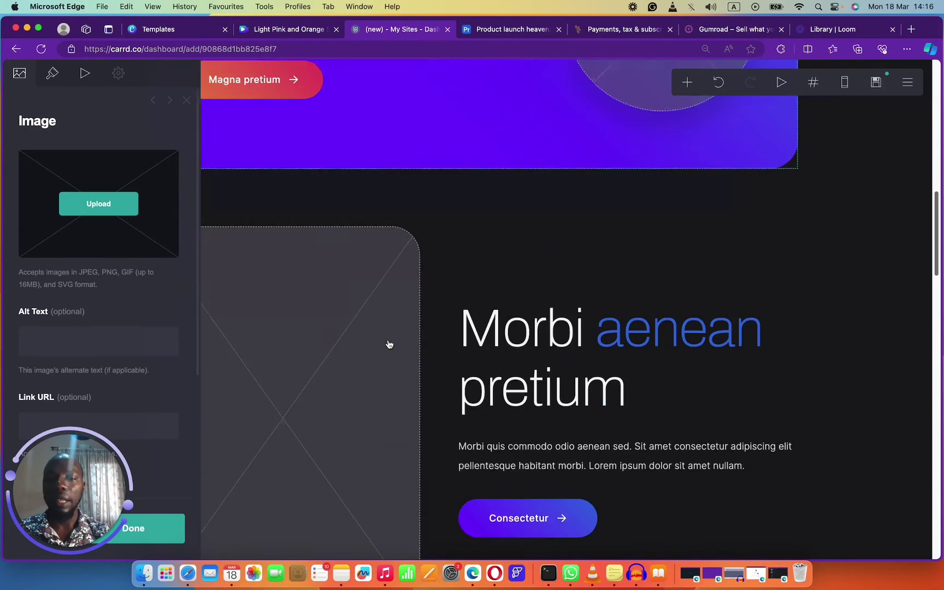
scroll(390, 344, "down", 15)
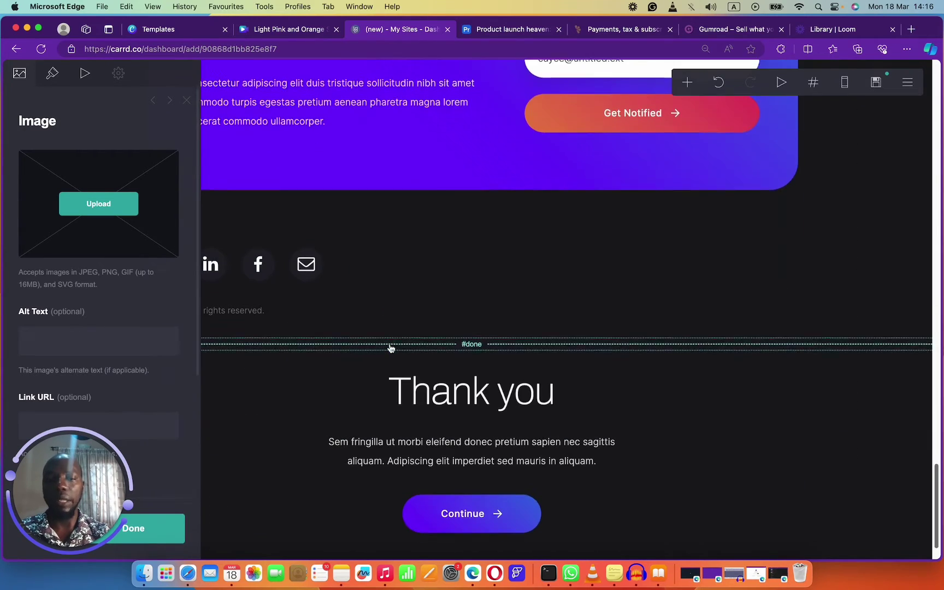
scroll(390, 346, "up", 5)
scroll(391, 348, "up", 8)
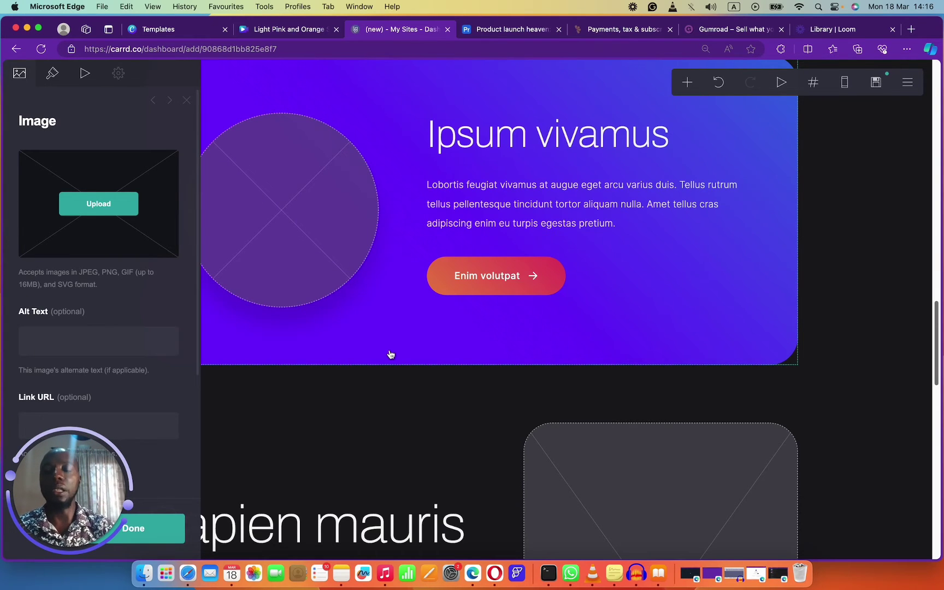
scroll(421, 362, "up", 10)
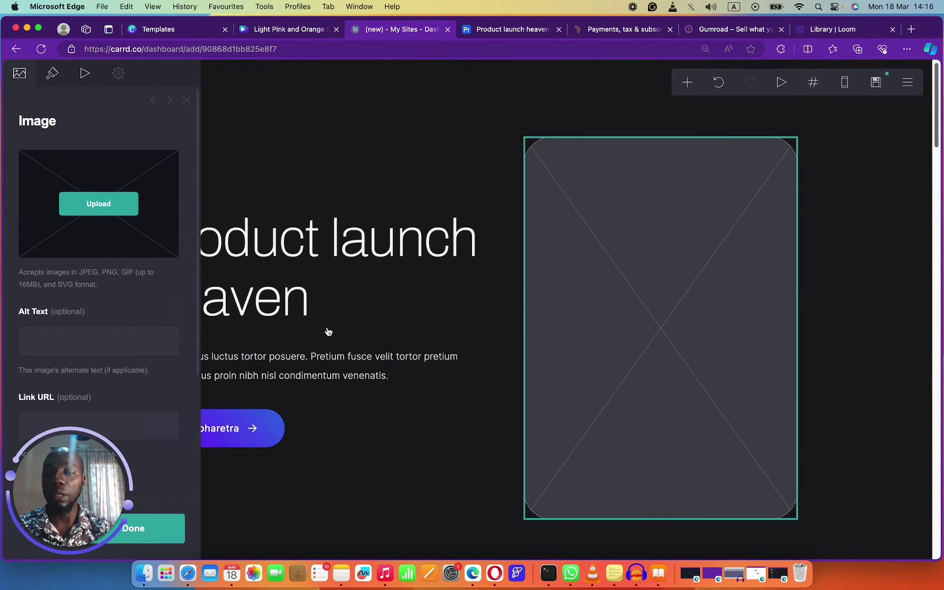
scroll(337, 348, "down", 1)
scroll(337, 349, "down", 5)
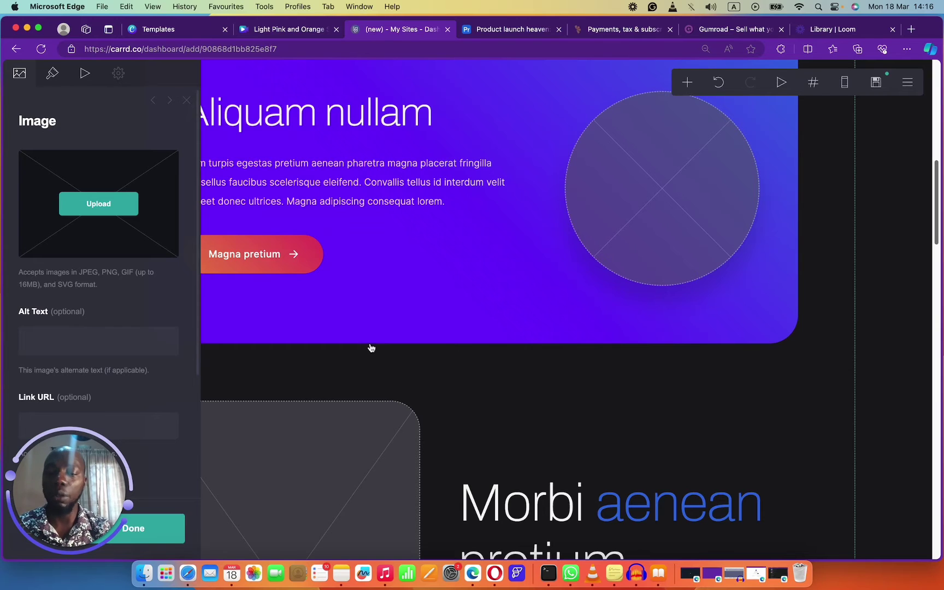
left_click(295, 248)
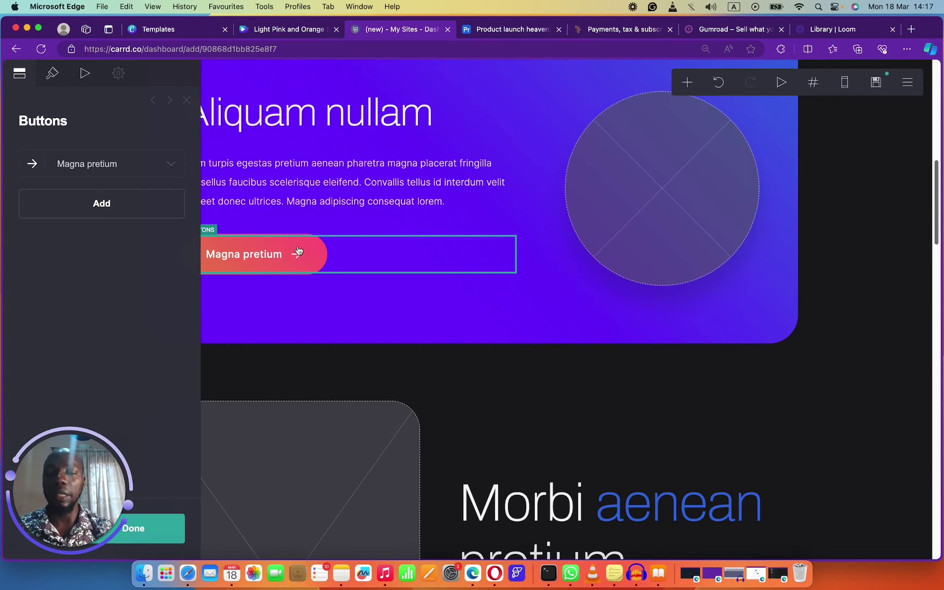
key("Escape")
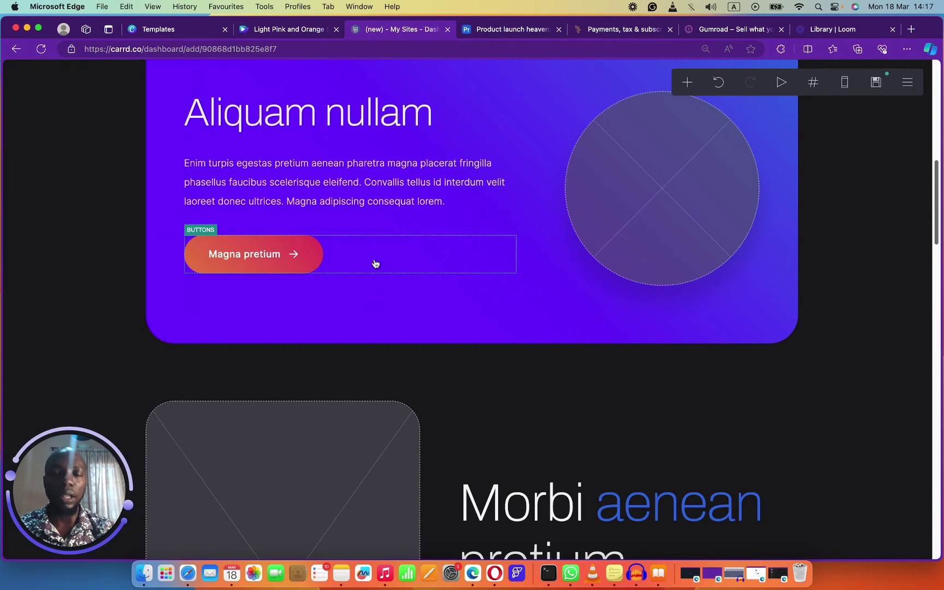
left_click(502, 34)
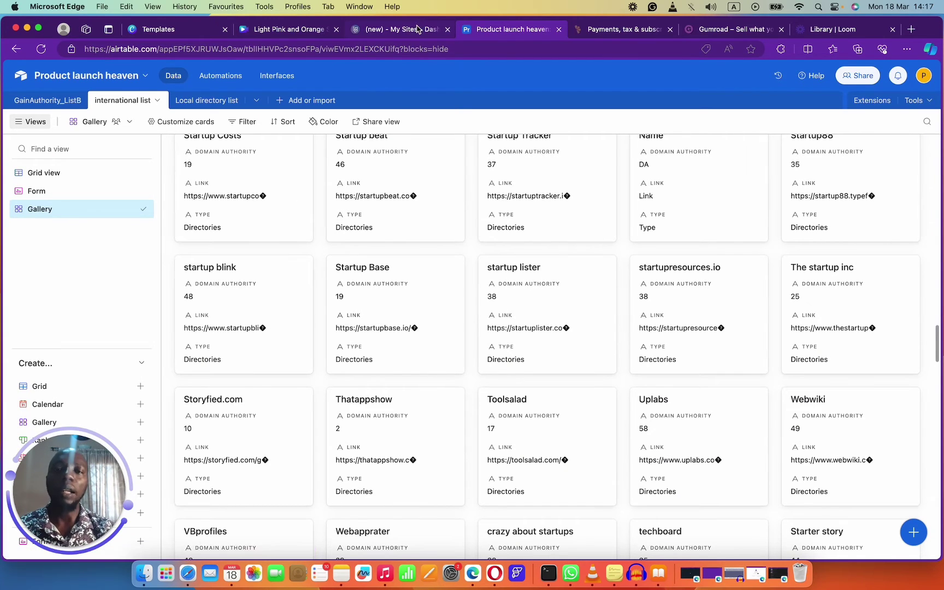
left_click(415, 30)
scroll(483, 257, "up", 10)
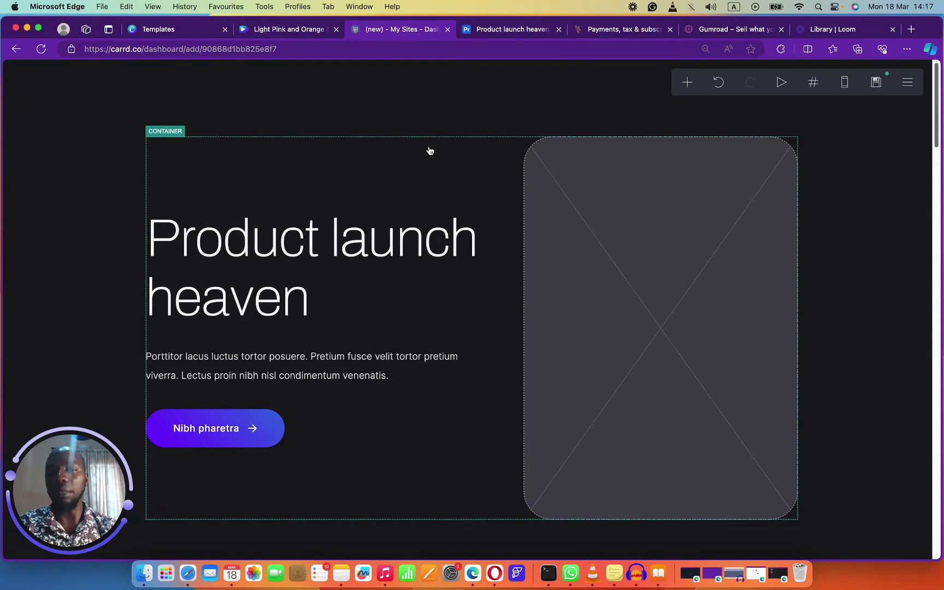
- Look over Lemon Squeezy's payments page and its logo, then move to Gumroad's homepage
left_click(598, 35)
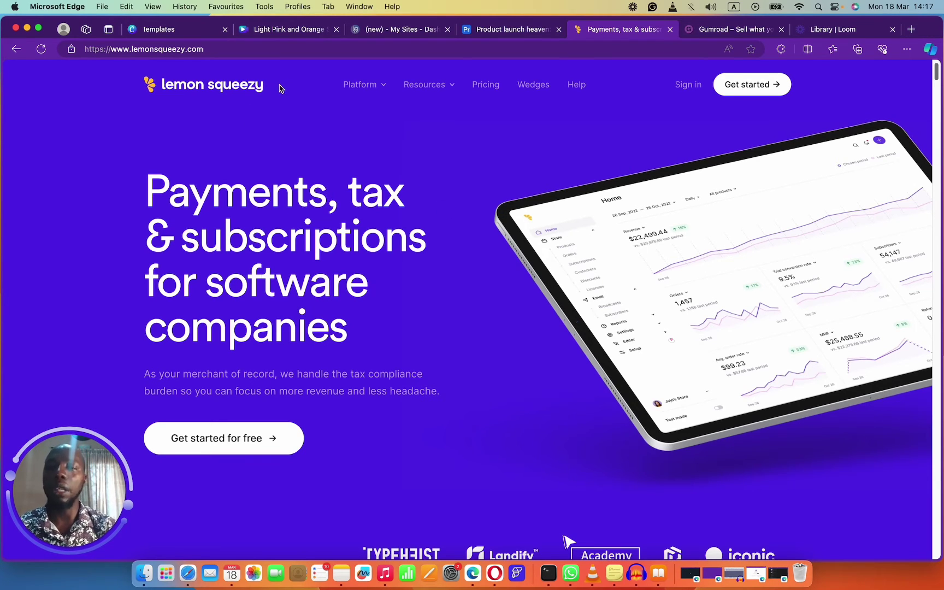
left_click_drag(285, 87, 146, 86)
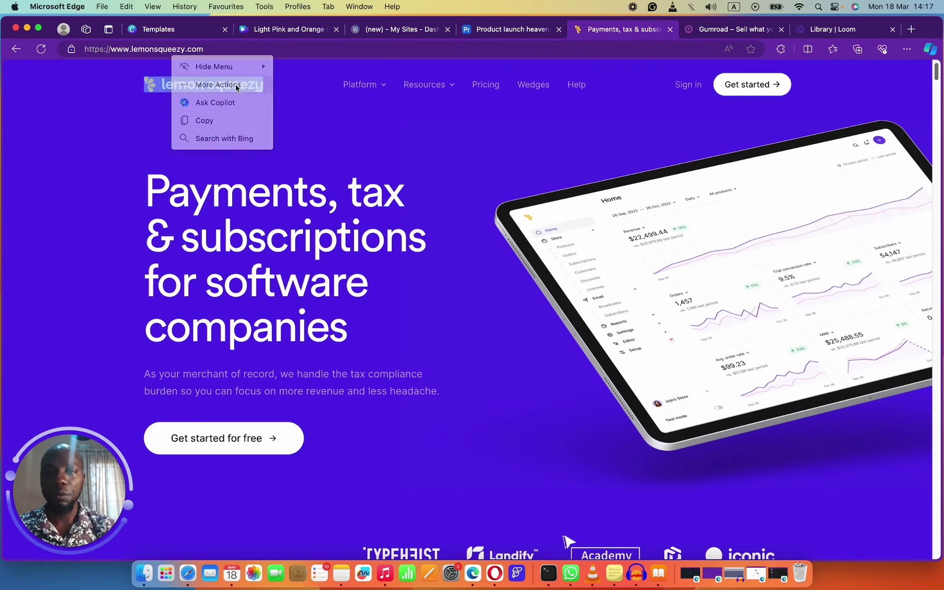
left_click(236, 85)
left_click(232, 93)
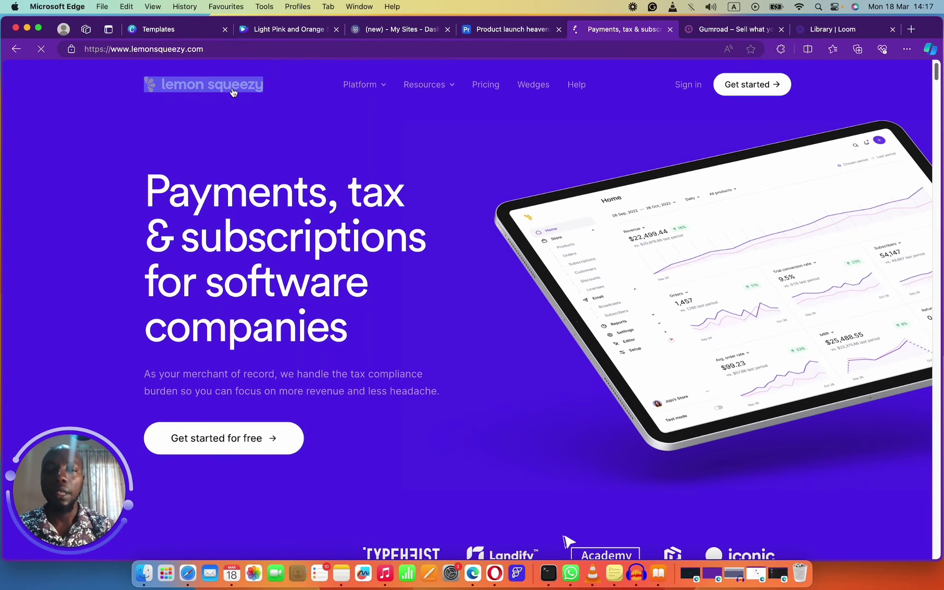
left_click(730, 33)
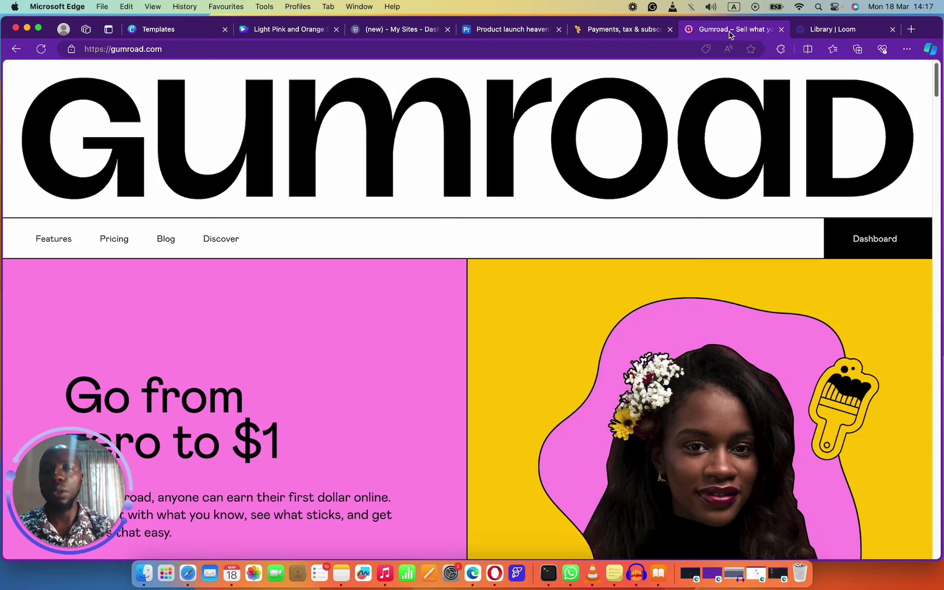
- From the Gumroad dashboard's Products list, begin a new product
scroll(376, 246, "down", 10)
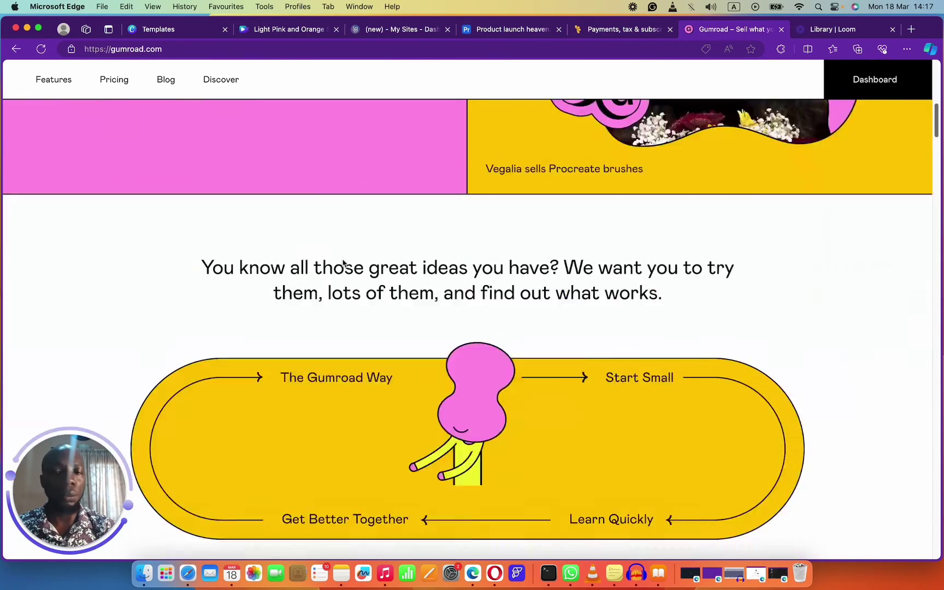
scroll(343, 262, "down", 2)
scroll(342, 263, "down", 6)
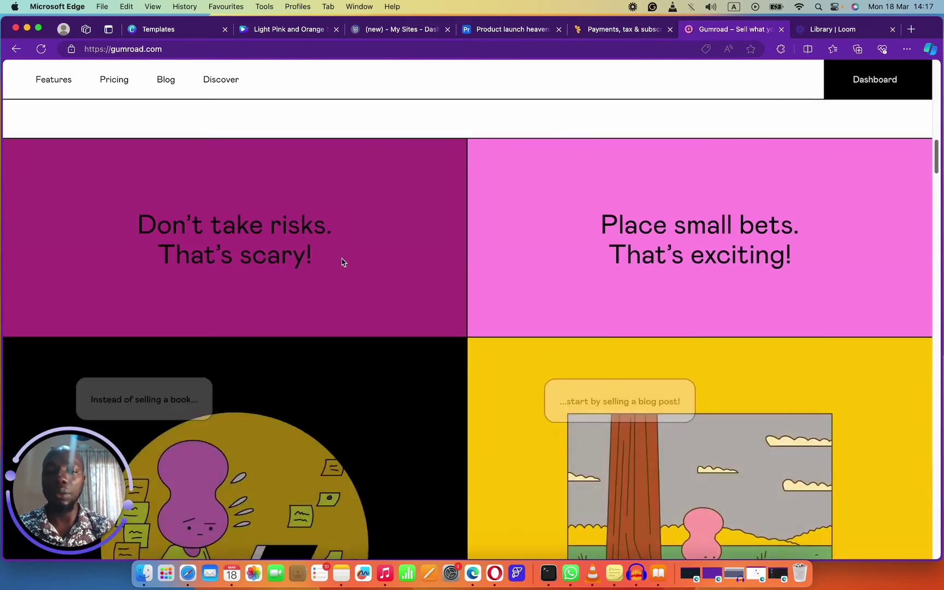
scroll(342, 260, "up", 15)
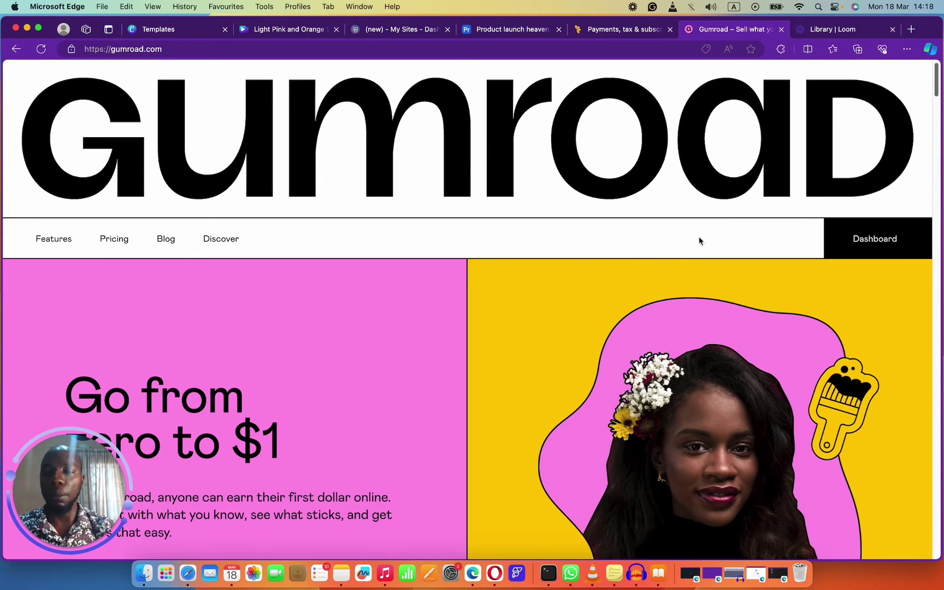
left_click(877, 242)
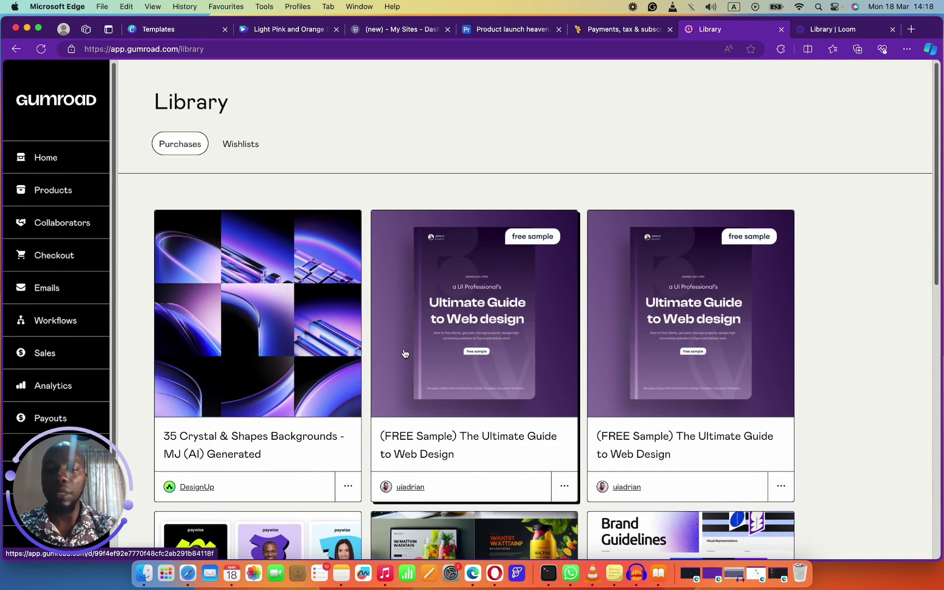
scroll(403, 350, "down", 8)
scroll(402, 343, "down", 4)
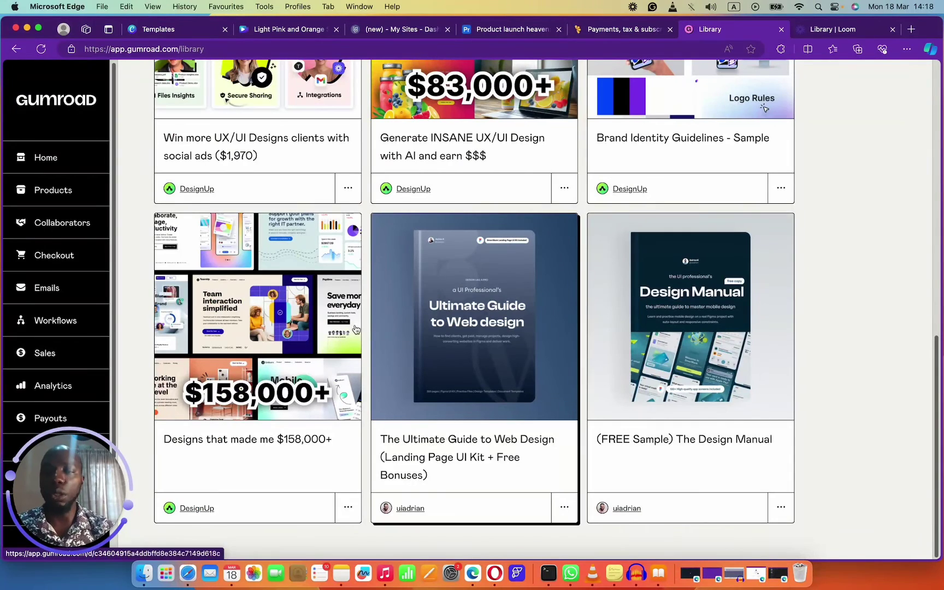
scroll(340, 301, "up", 12)
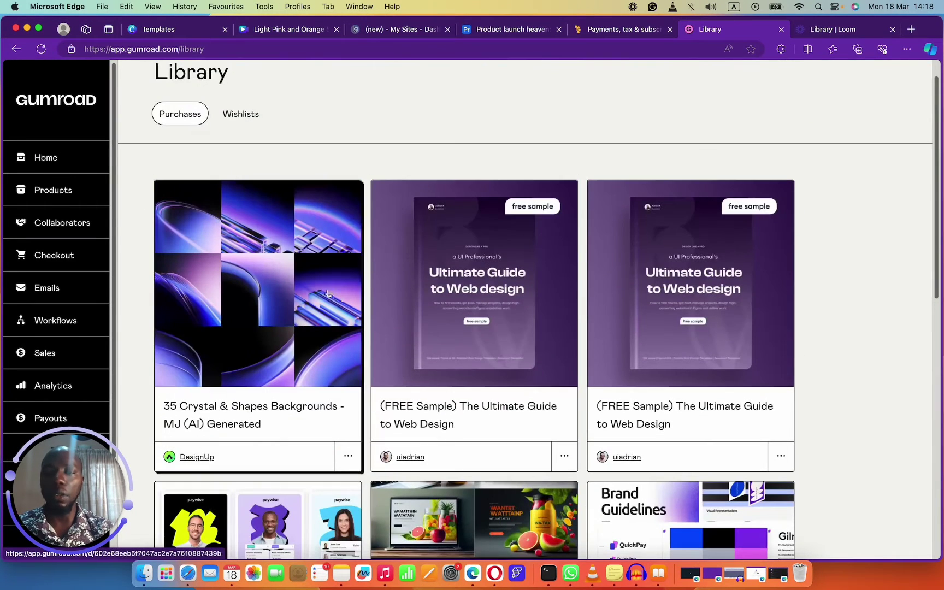
left_click(49, 194)
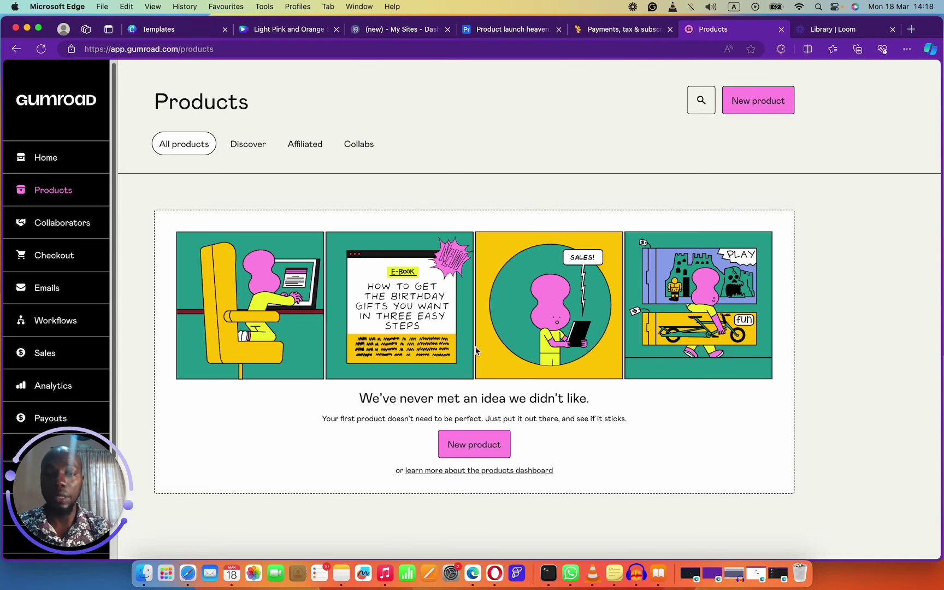
left_click(758, 101)
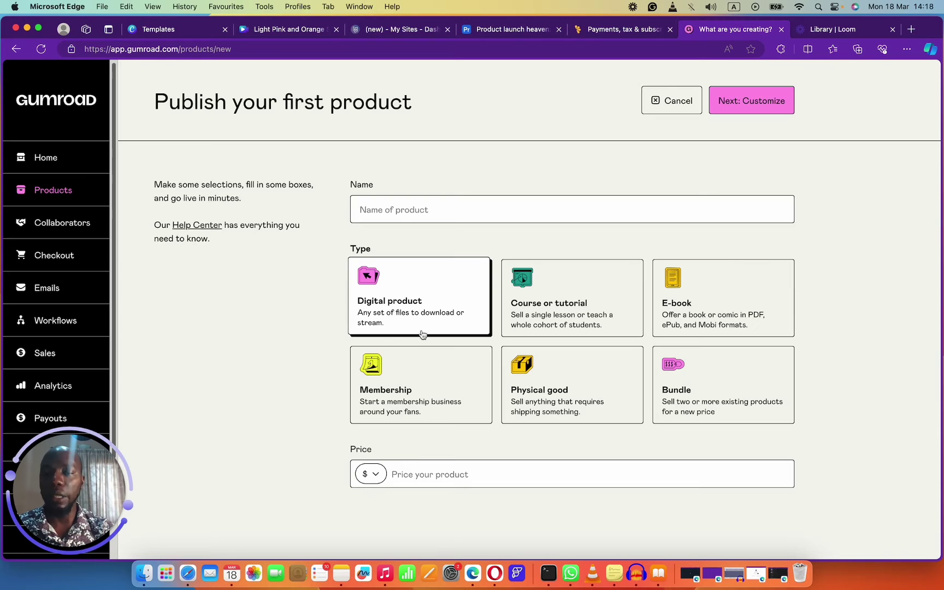
- Create the digital product 'product launch case study' priced at $19.99 and continue to customisation
left_click(401, 213)
type("prod")
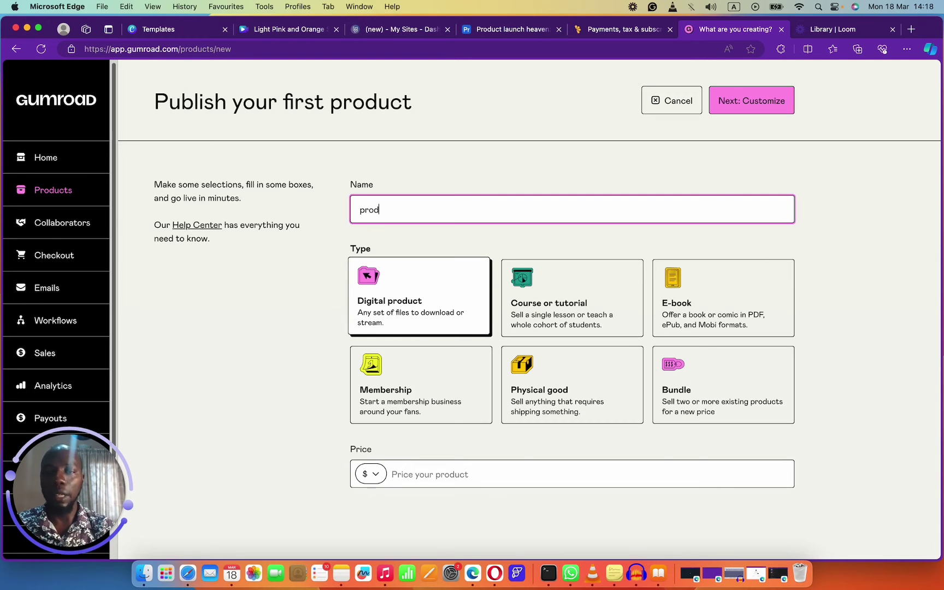
type("uct launc")
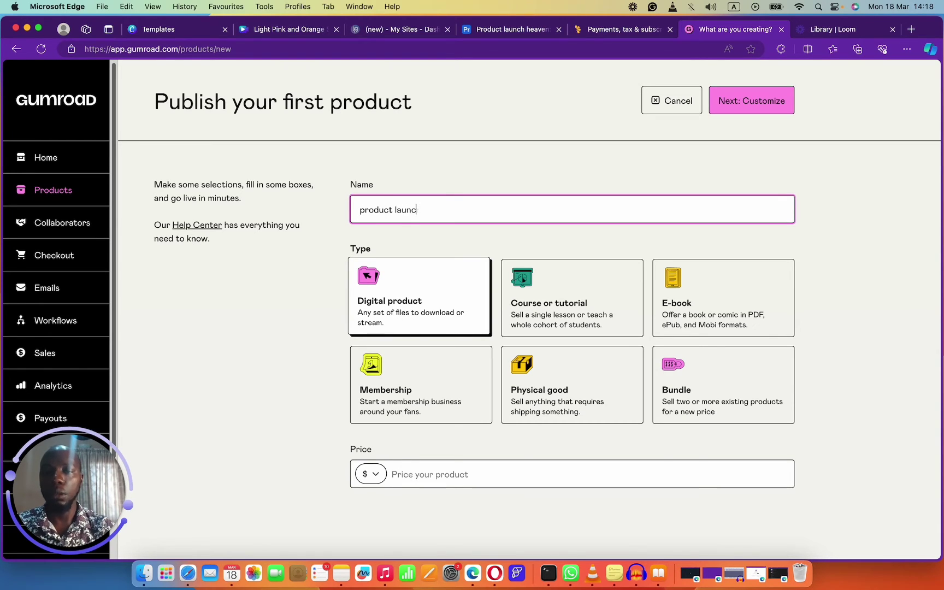
type("h cas")
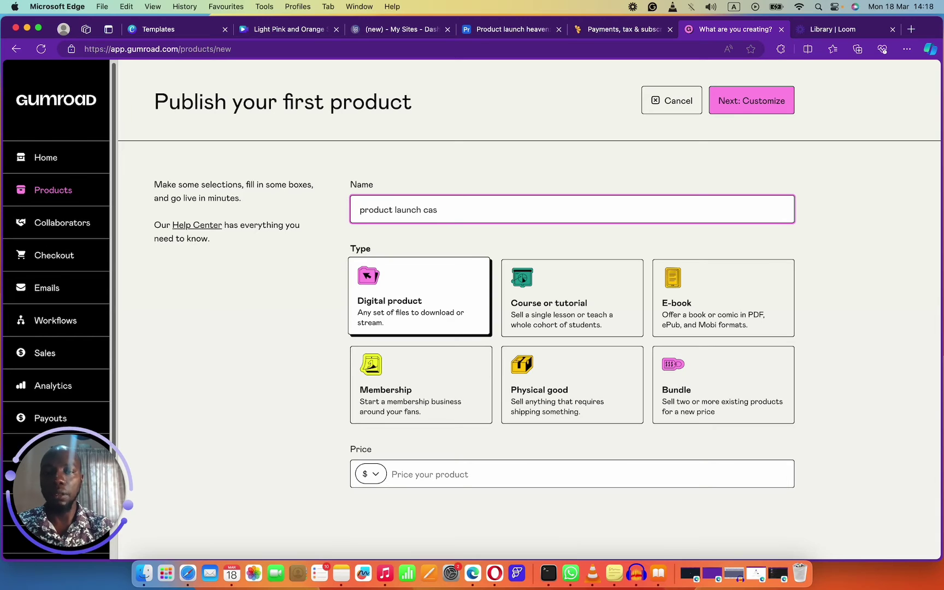
type("e study")
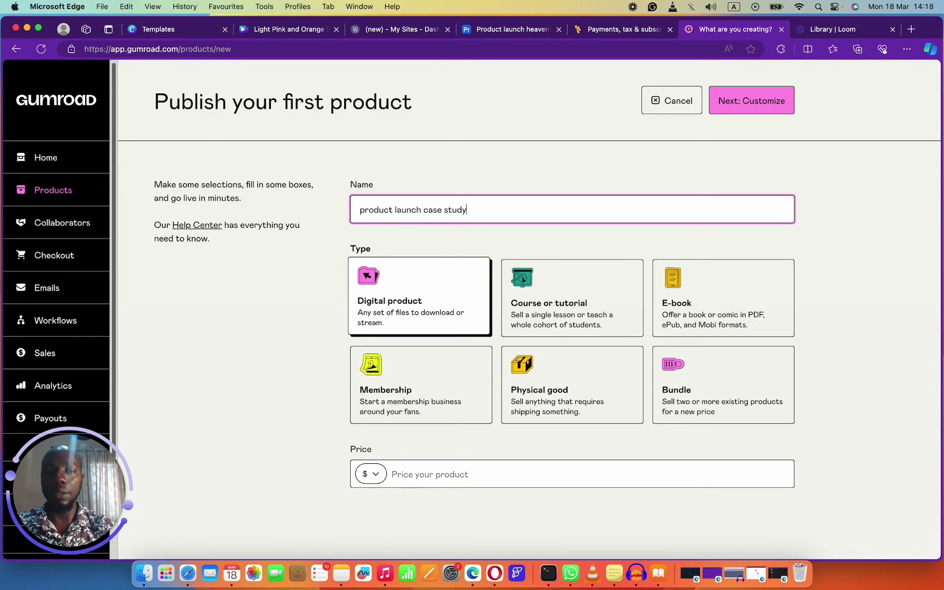
left_click(417, 476)
type("1")
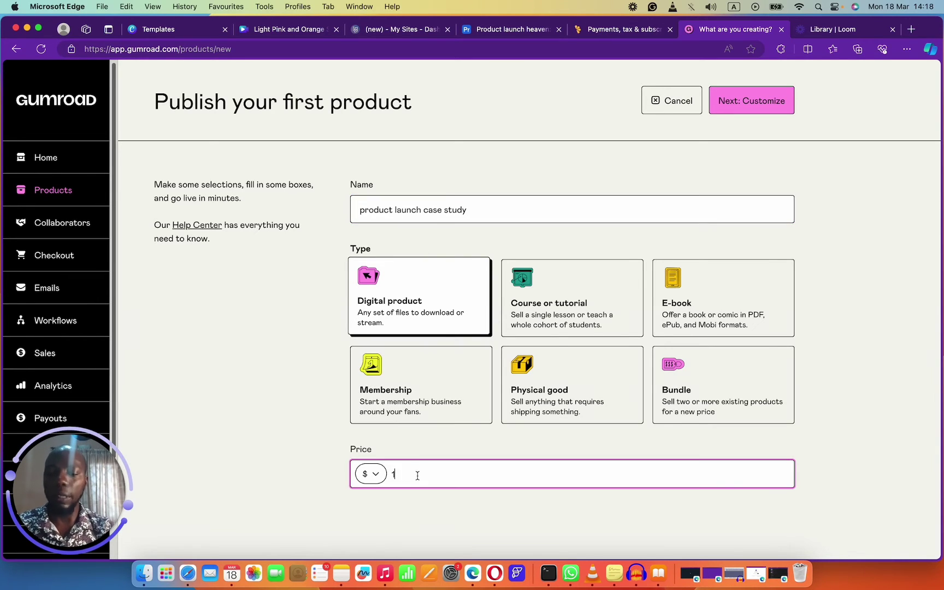
type("9.99")
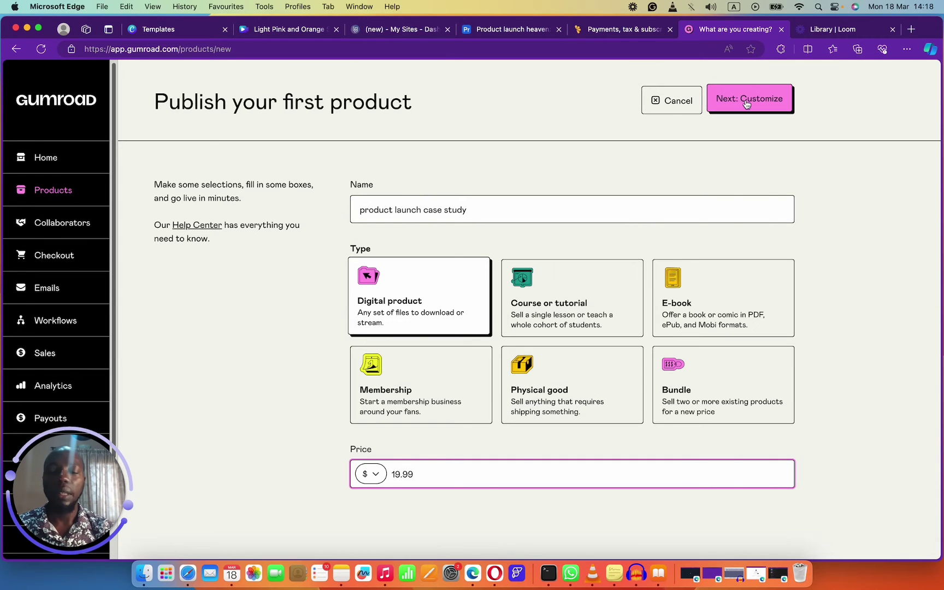
left_click(727, 107)
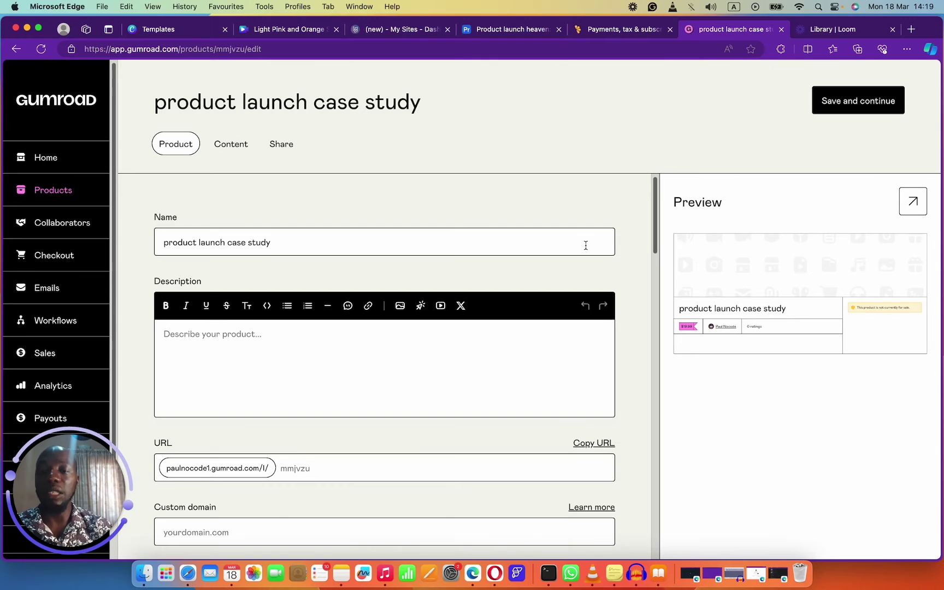
left_click(478, 230)
left_click(465, 209)
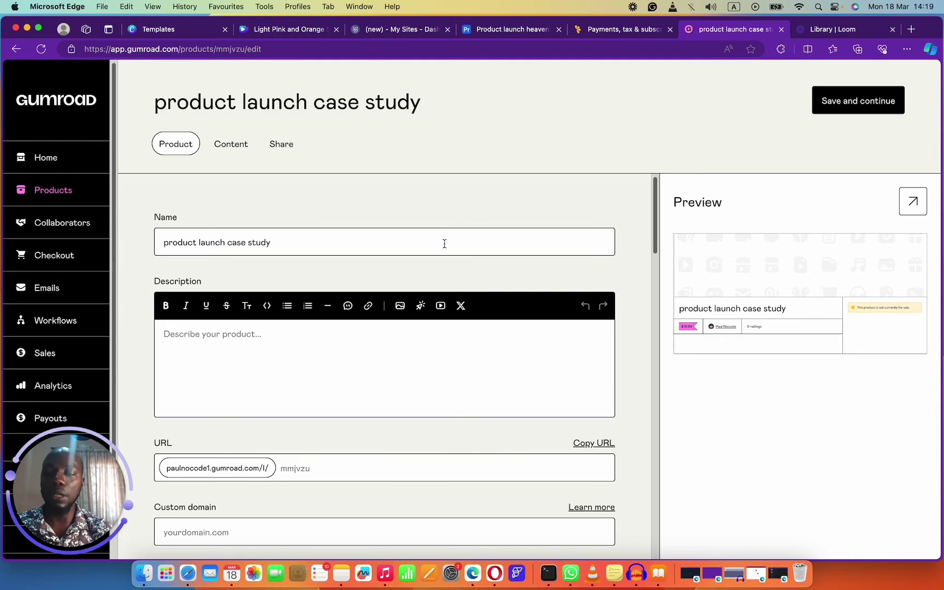
- Type placeholder text into the product description
scroll(237, 272, "down", 3)
scroll(278, 211, "up", 3)
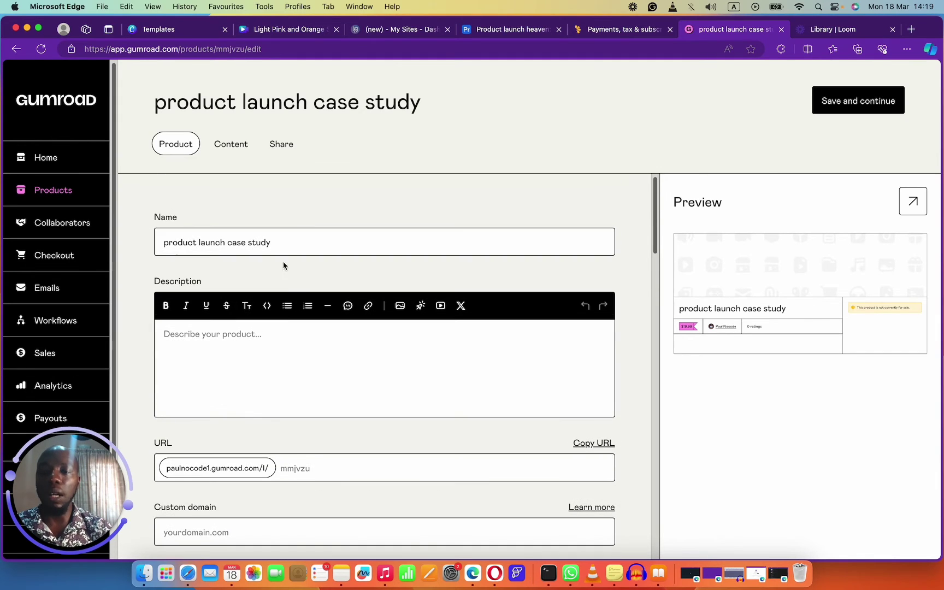
left_click(272, 344)
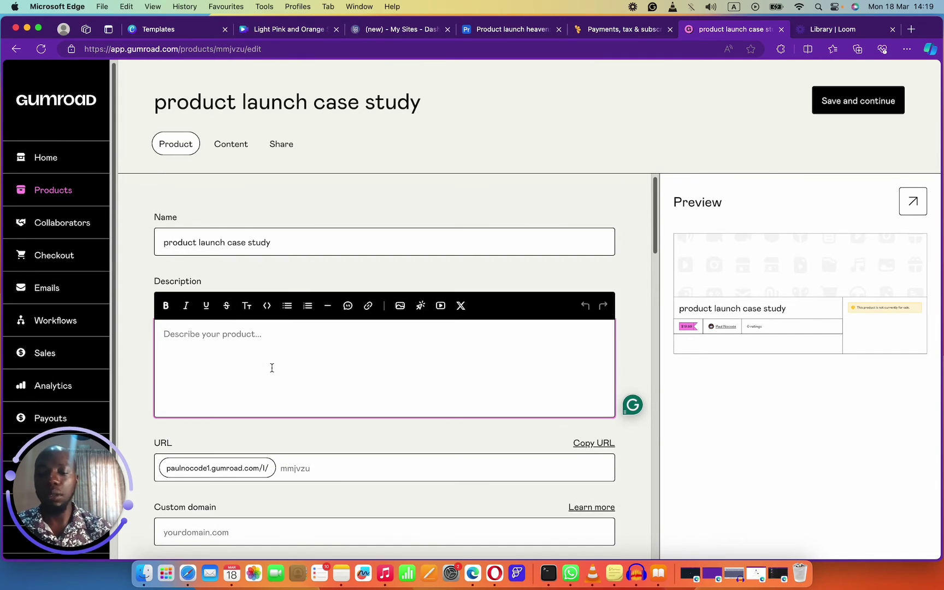
type("DEs")
key("BackSpace")
key("BackSpace")
type("es")
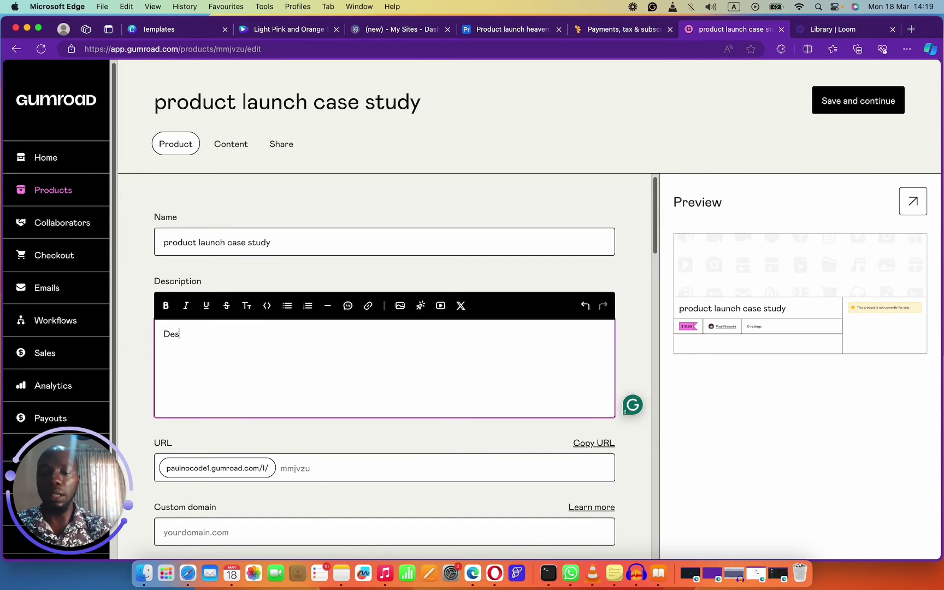
type("cription")
scroll(282, 363, "down", 6)
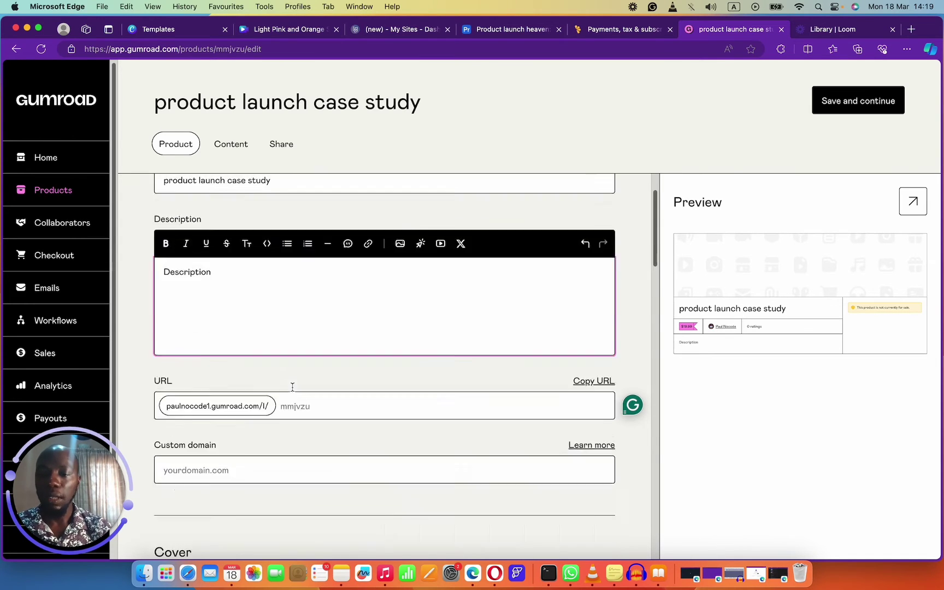
scroll(333, 247, "up", 2)
- Set the URL slug to 'productlaunchheaven', copy the product link, and save the details
left_click(327, 220)
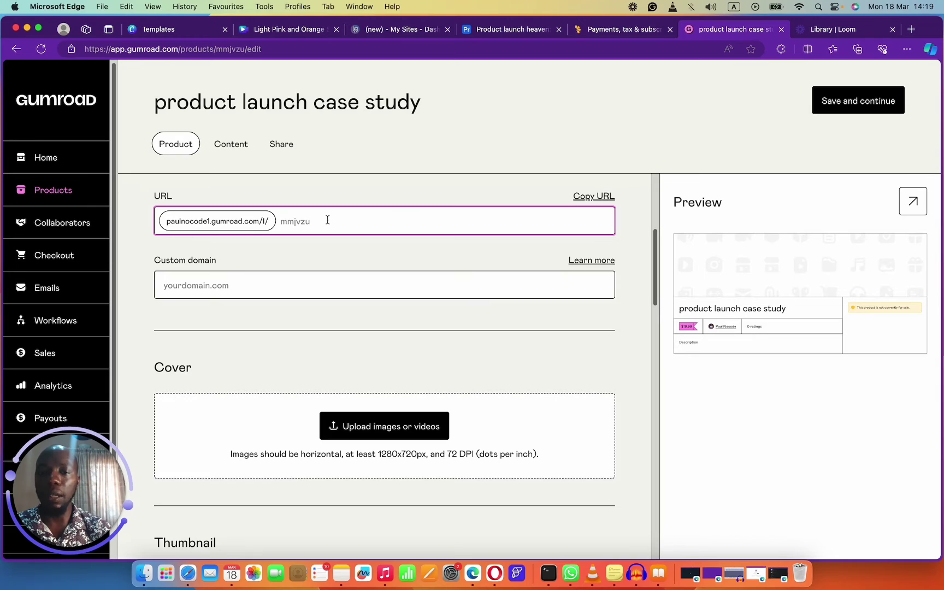
type("productla")
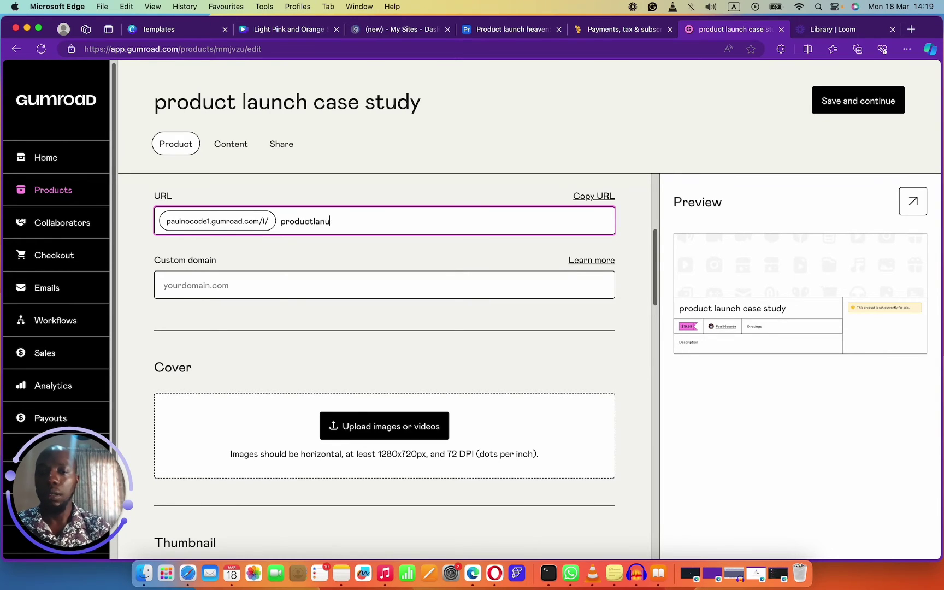
type("unchhe")
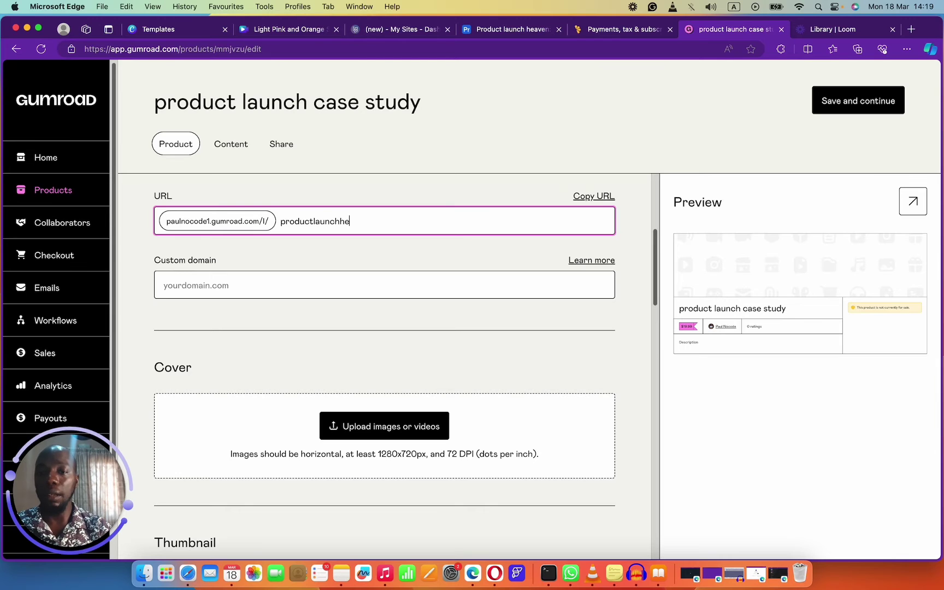
type("aven")
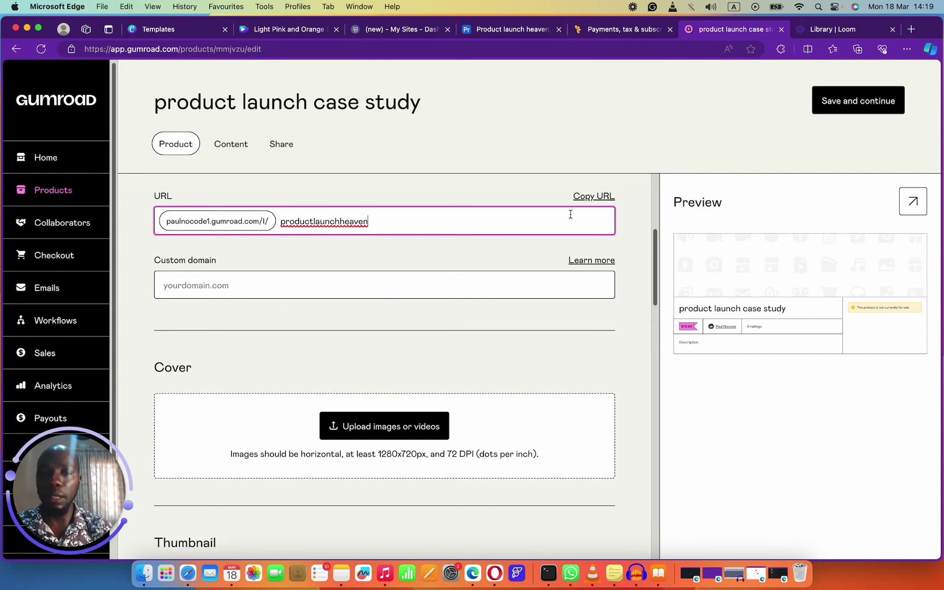
left_click(608, 196)
scroll(372, 359, "down", 4)
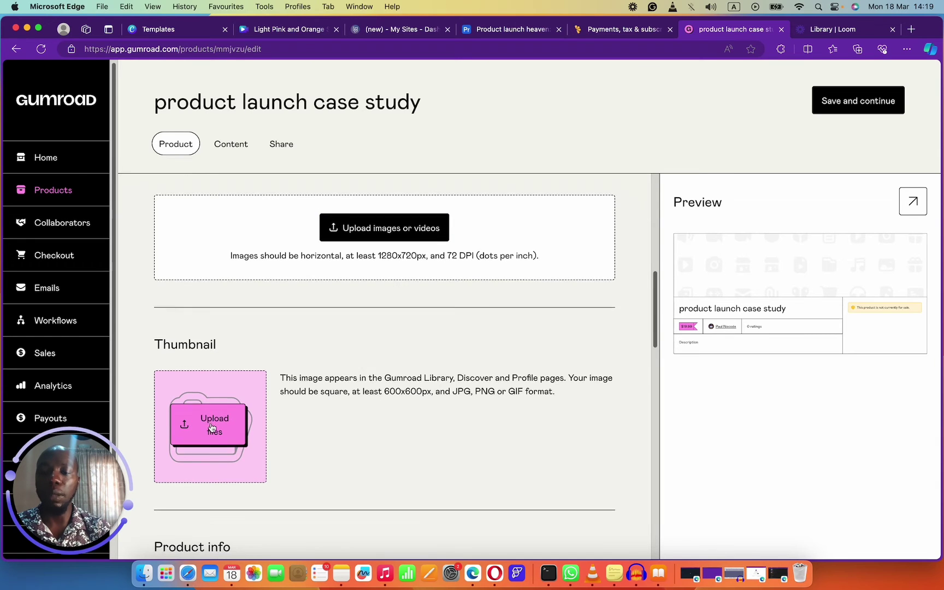
scroll(248, 429, "down", 5)
scroll(248, 390, "down", 7)
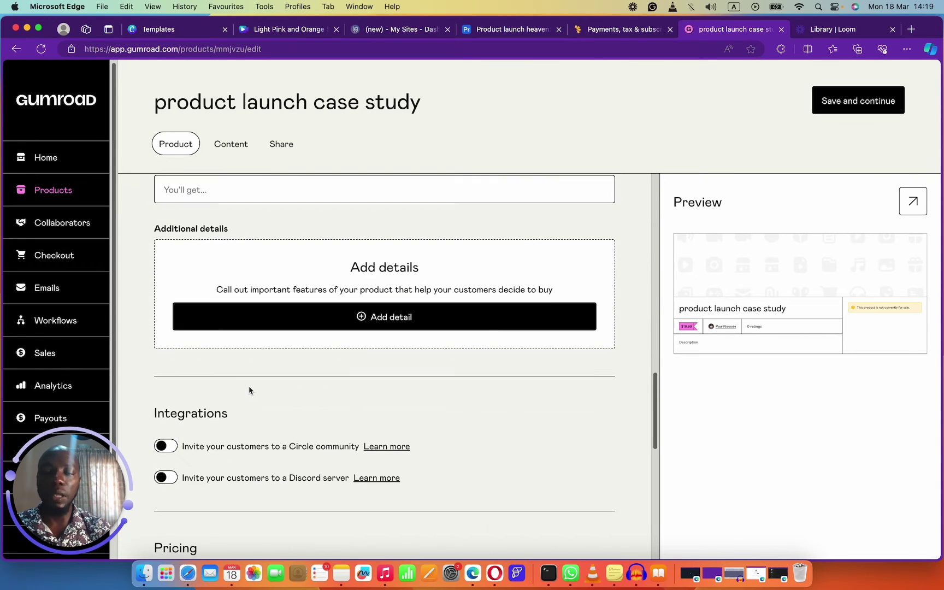
scroll(249, 390, "up", 10)
left_click(842, 99)
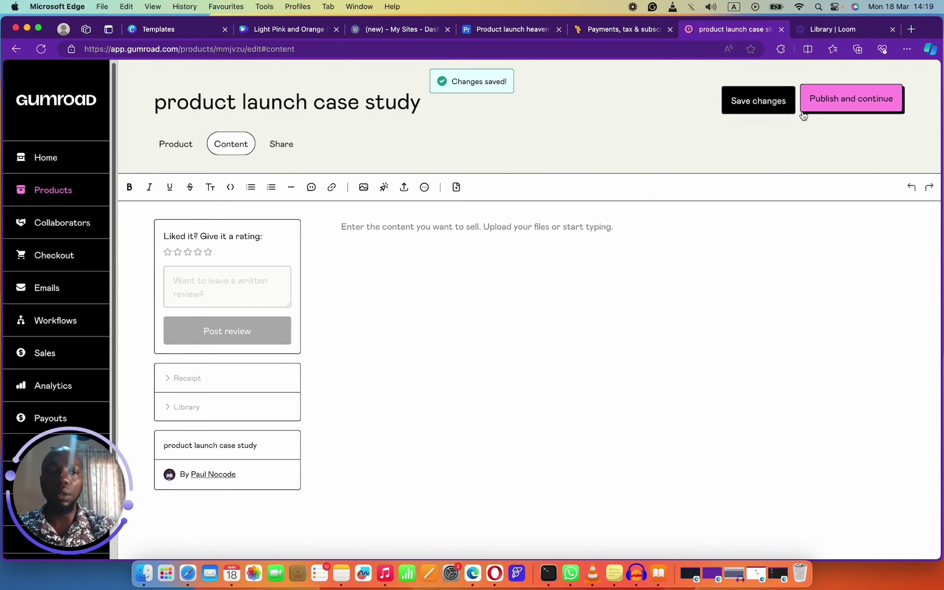
- Publish the product, open its live page, and select its web address to copy
left_click(847, 100)
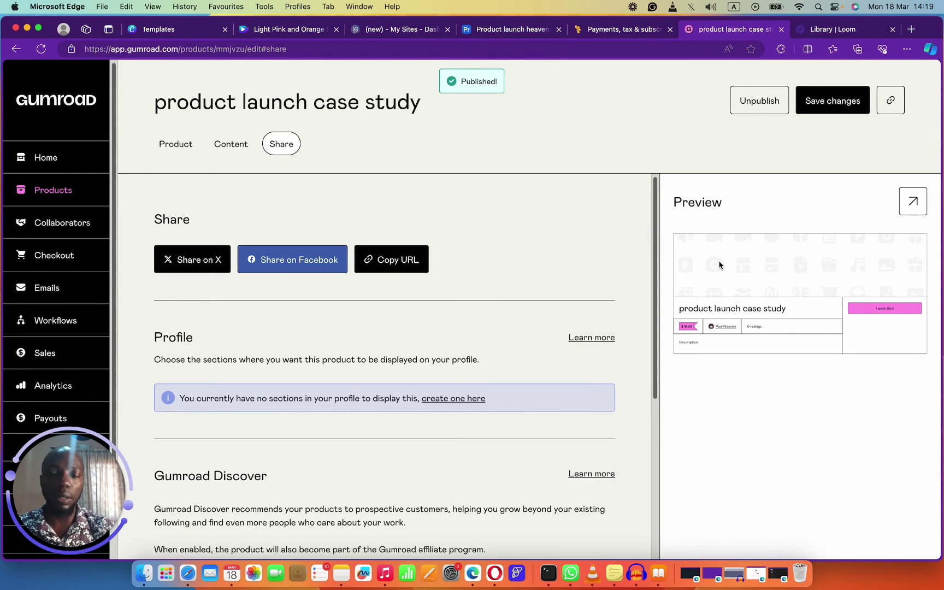
left_click(912, 202)
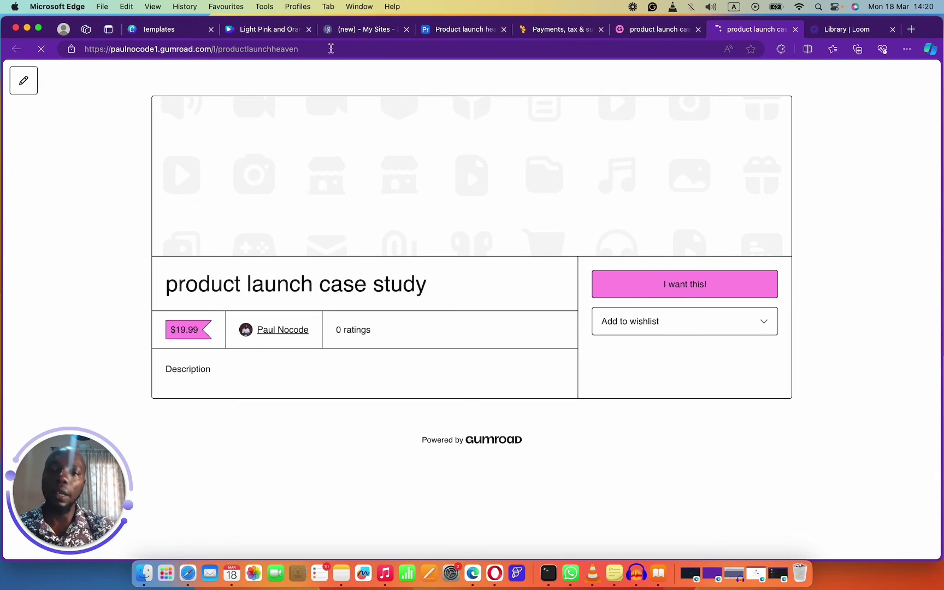
left_click(330, 49)
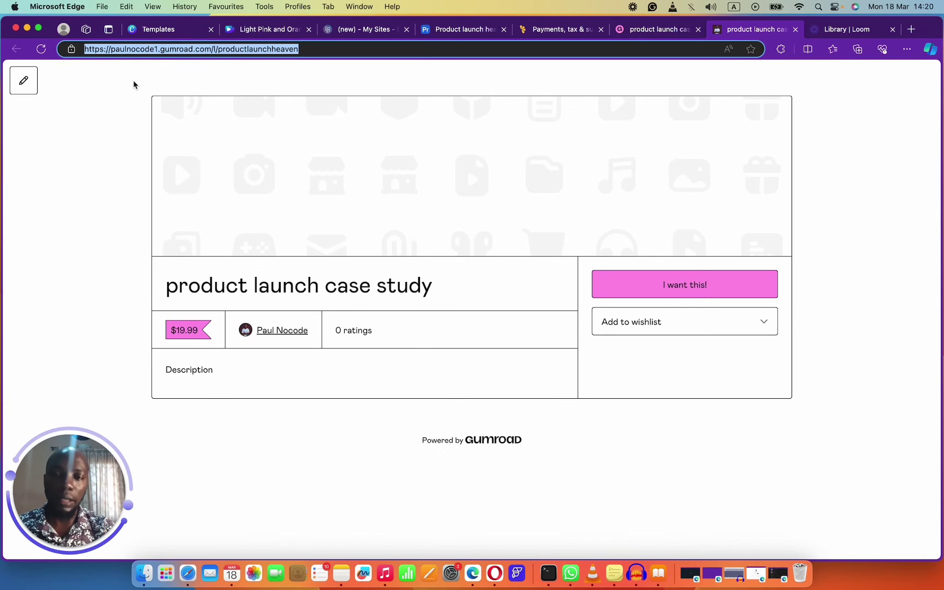
left_click(454, 31)
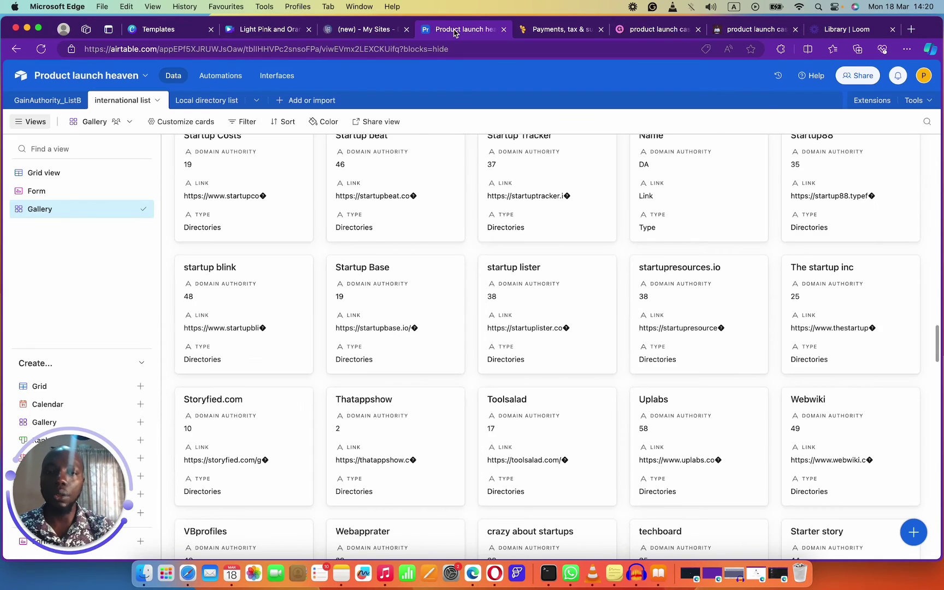
- Replace the hero button's placeholder link with the pasted Gumroad product URL
left_click(355, 32)
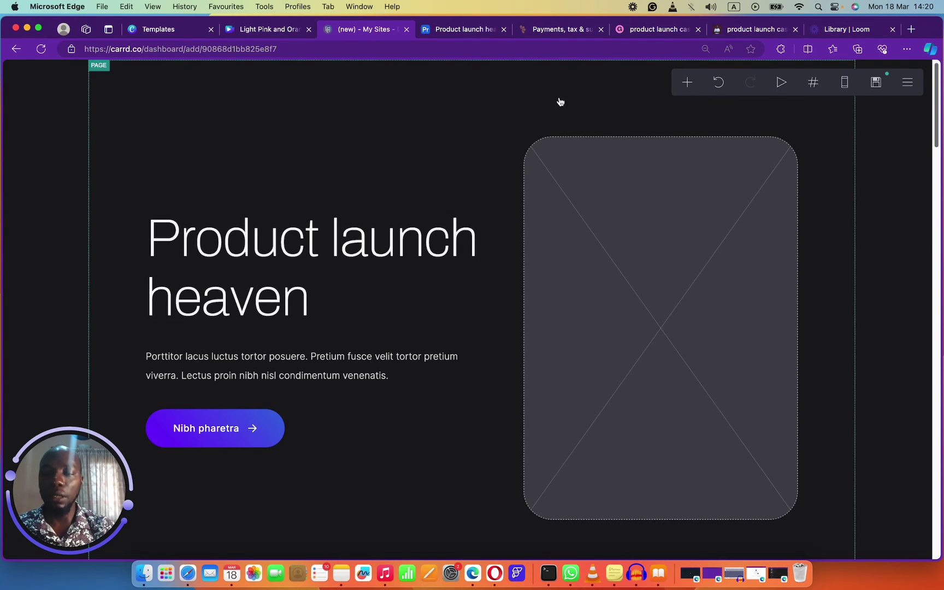
left_click(183, 427)
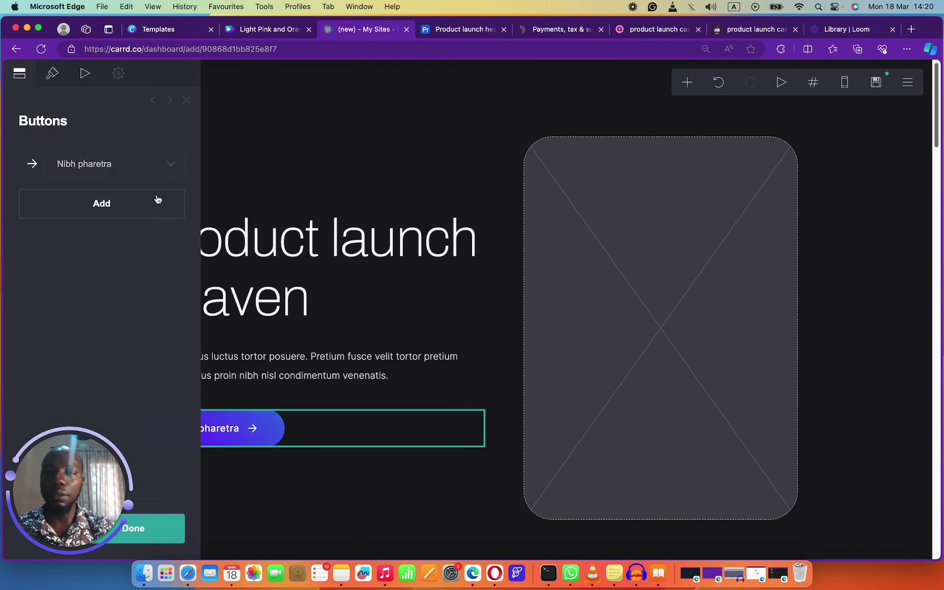
left_click(116, 167)
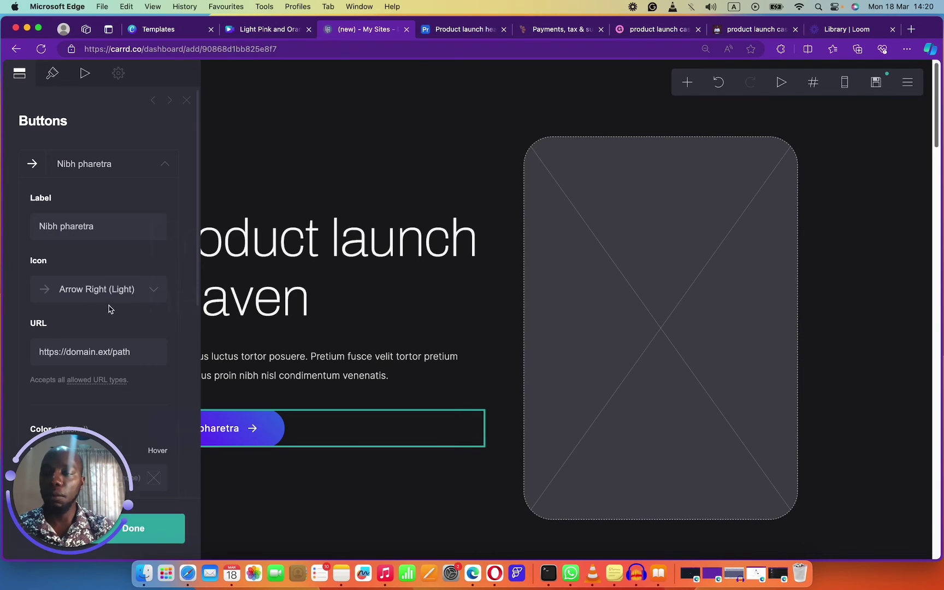
scroll(87, 160, "down", 10)
scroll(88, 186, "up", 6)
triple_click(92, 210)
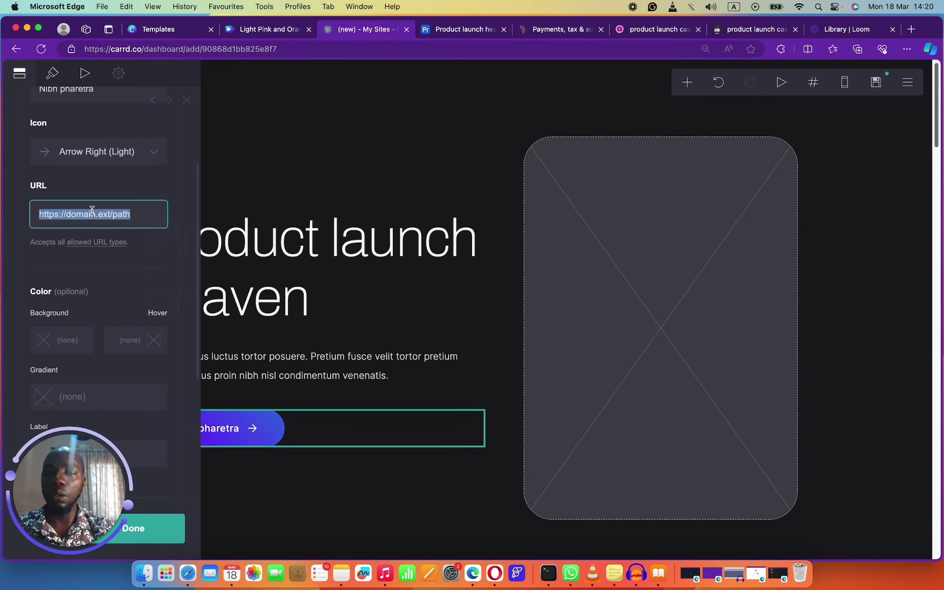
key("super+v")
left_click(154, 533)
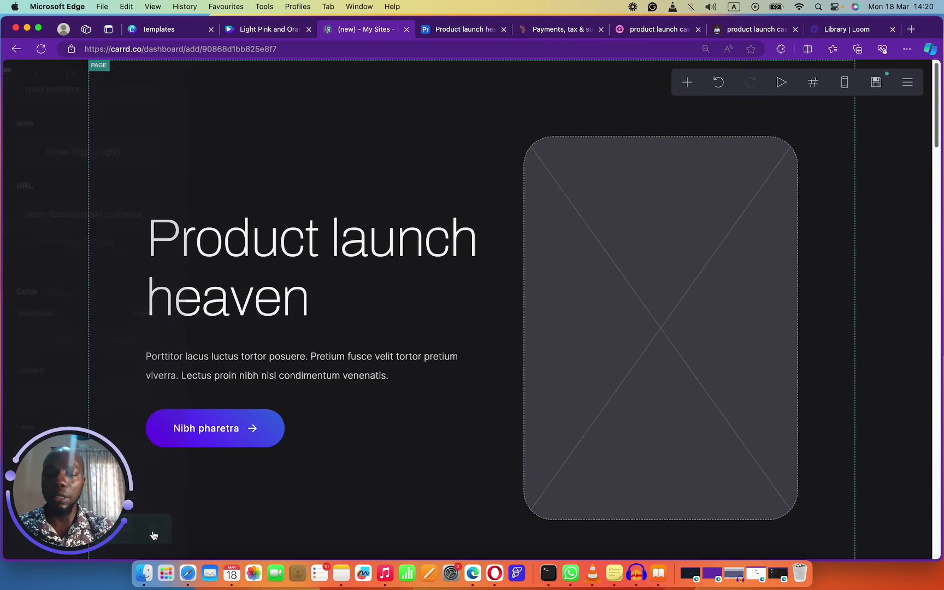
left_click_drag(63, 494, 844, 493)
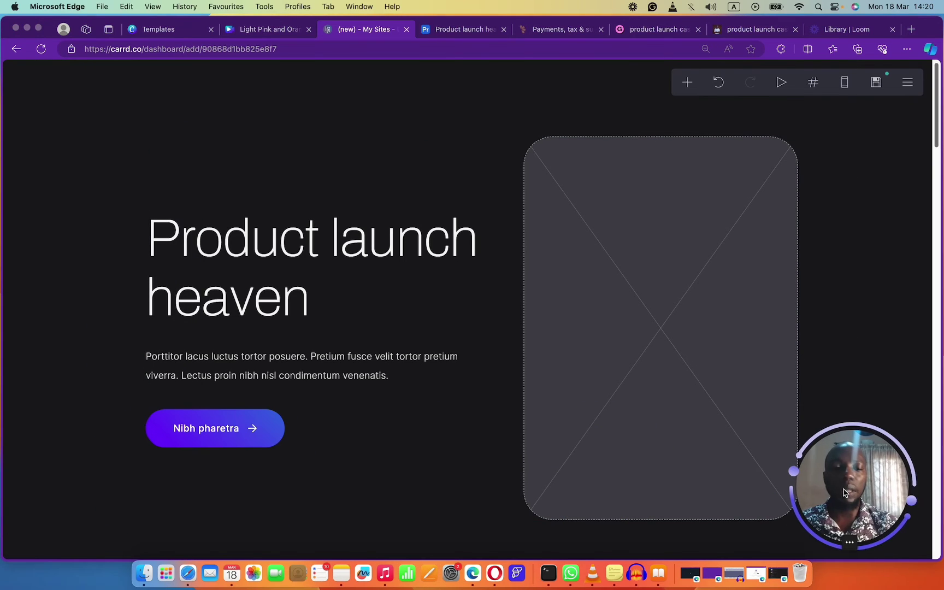
- Change the hero button's label to 'Buy Now' and confirm it
left_click(222, 431)
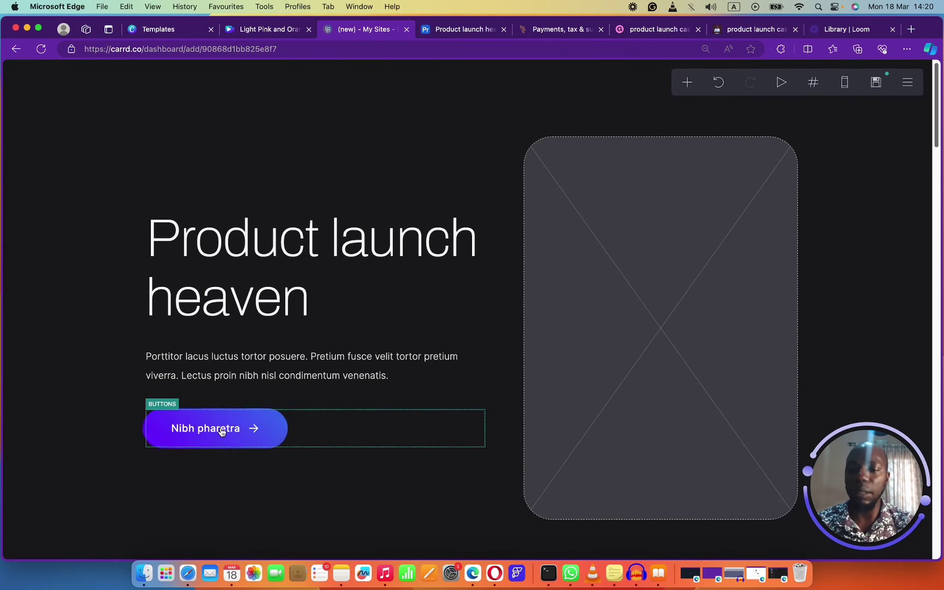
left_click(221, 431)
scroll(109, 205, "up", 3)
triple_click(83, 228)
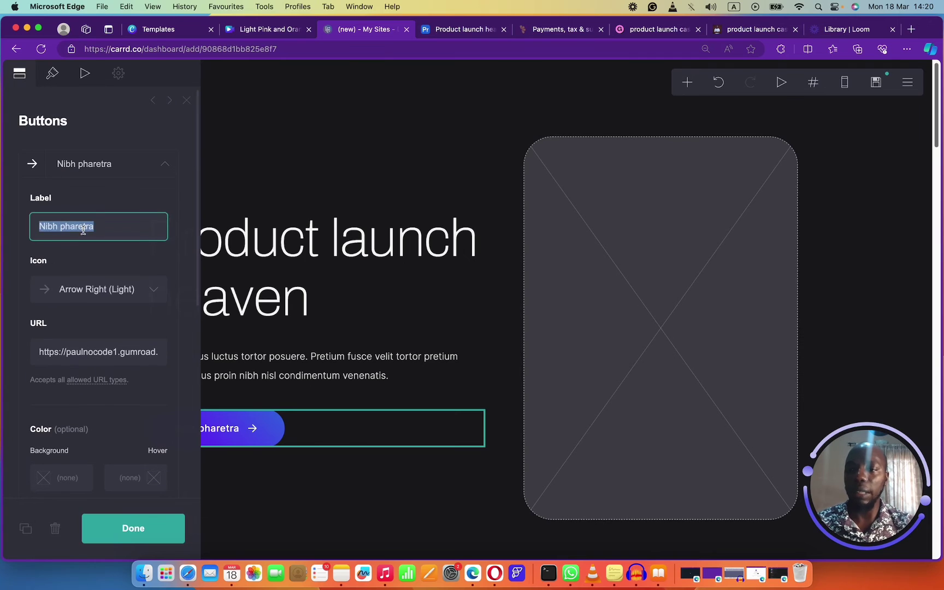
type("Buy ")
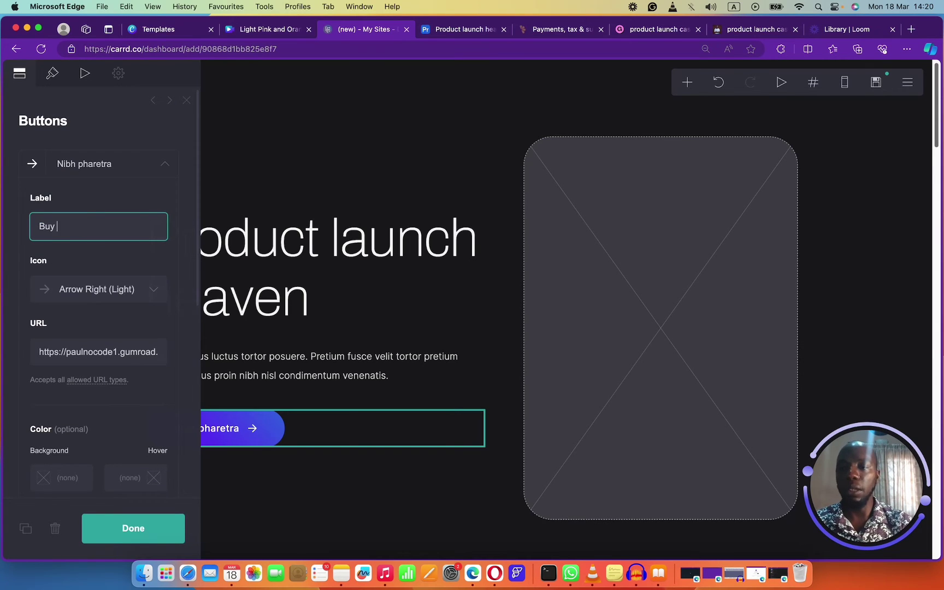
type("Now")
left_click(138, 524)
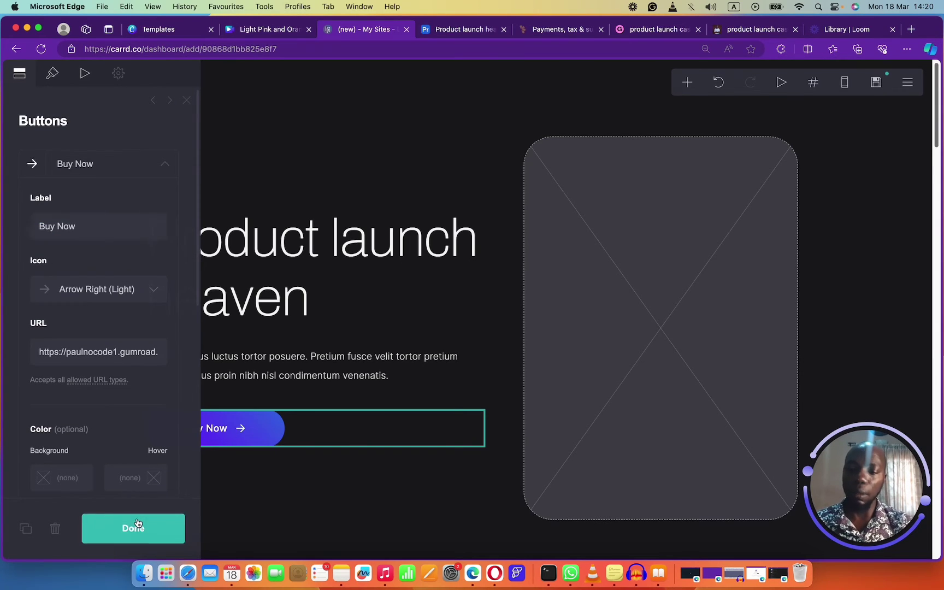
left_click(249, 430)
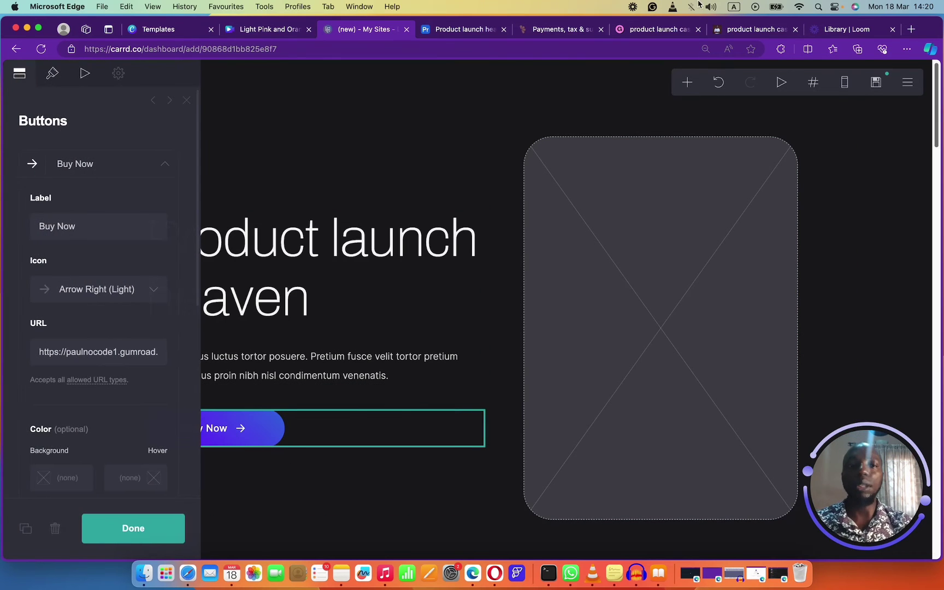
left_click(639, 31)
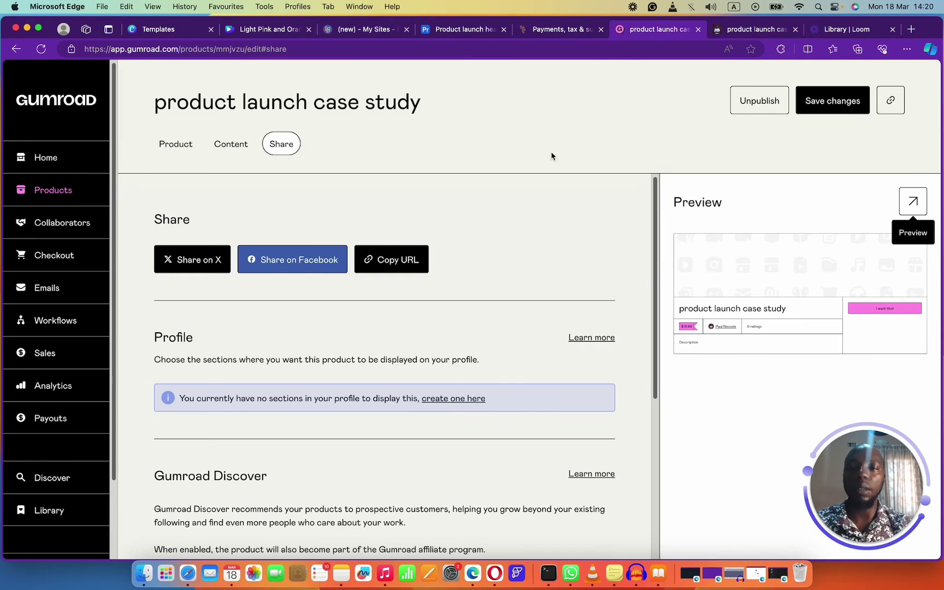
- Run a test purchase of 'product launch case study' to the US$19.99 checkout, then return to Share
left_click(750, 31)
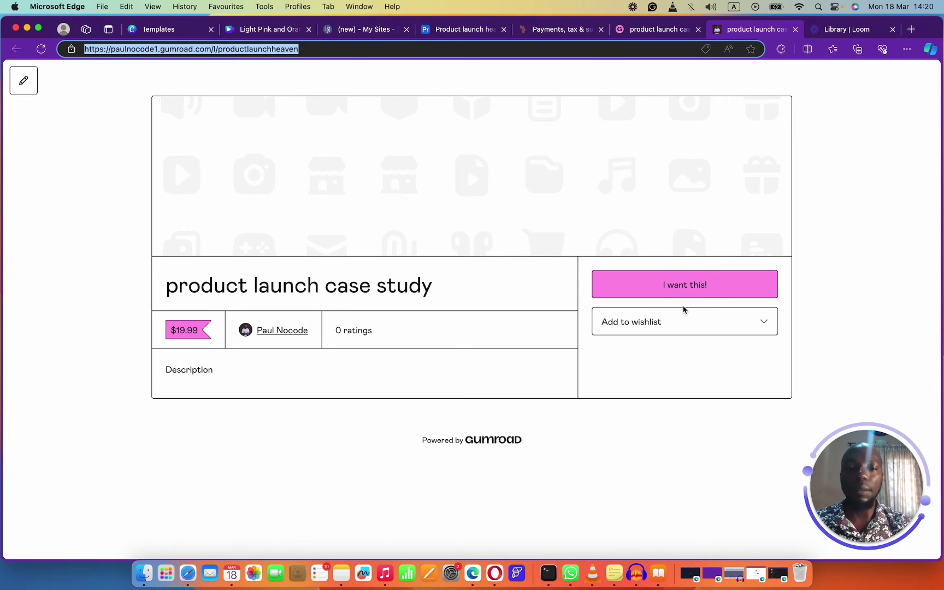
left_click(685, 285)
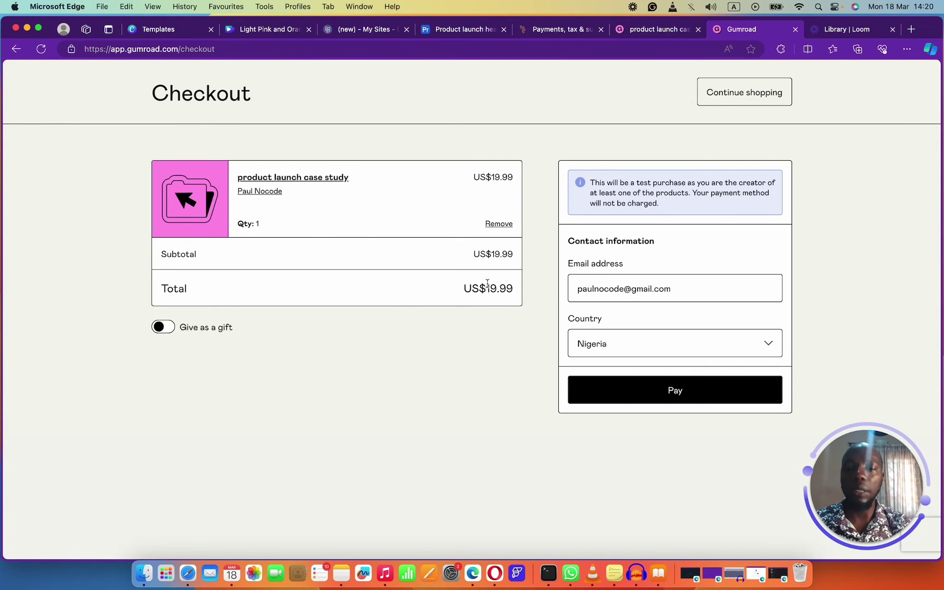
mouse_move(474, 281)
left_mouse_down()
mouse_move(552, 290)
mouse_move(486, 289)
left_mouse_up()
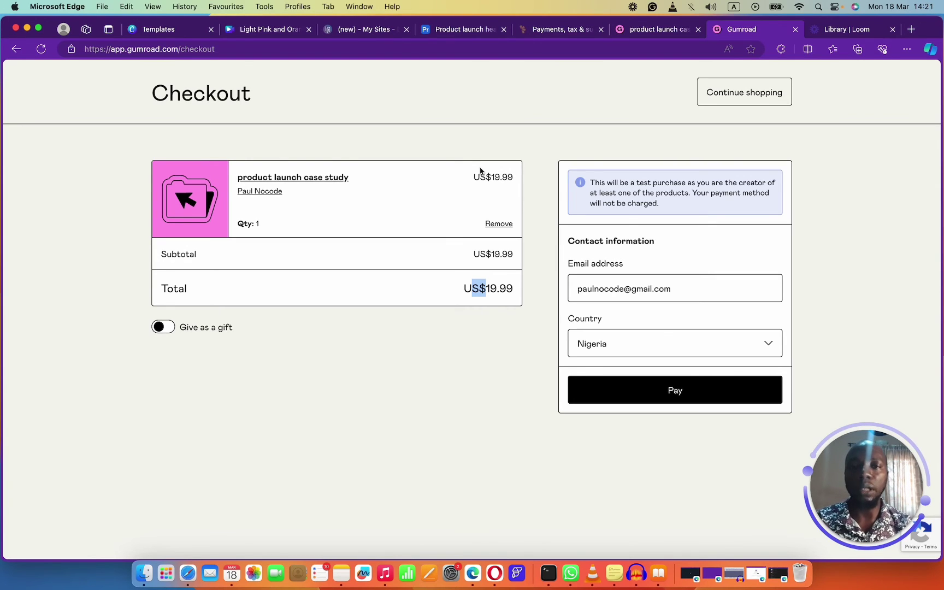
left_click(632, 30)
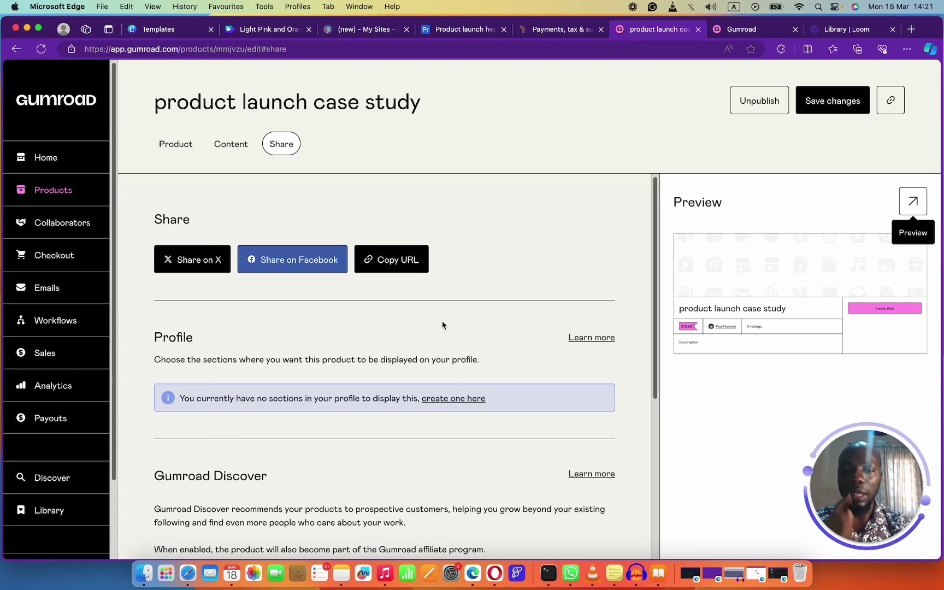
scroll(443, 322, "down", 4)
scroll(445, 311, "up", 4)
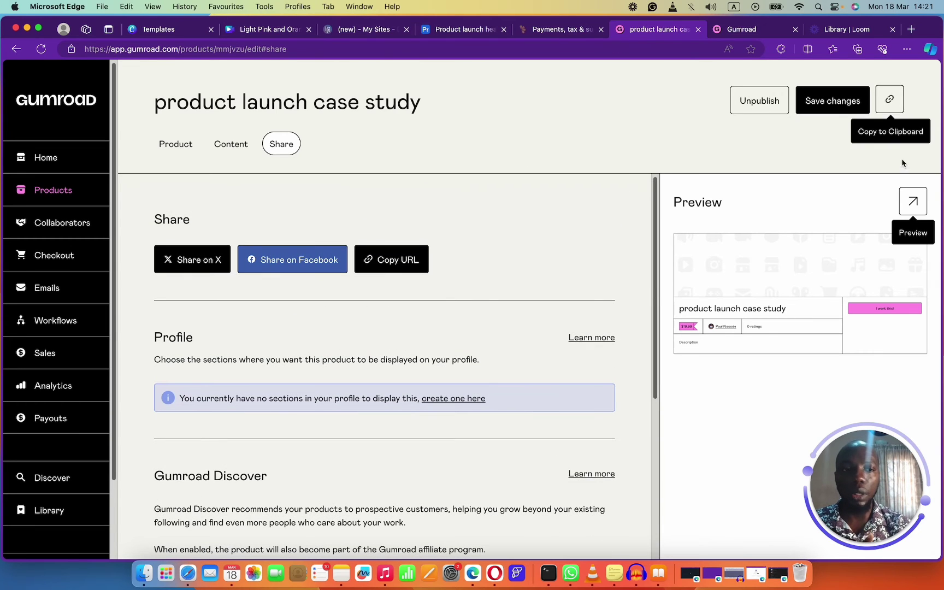
- Review the product details form, including its URL and $19.99 pricing
left_click(184, 144)
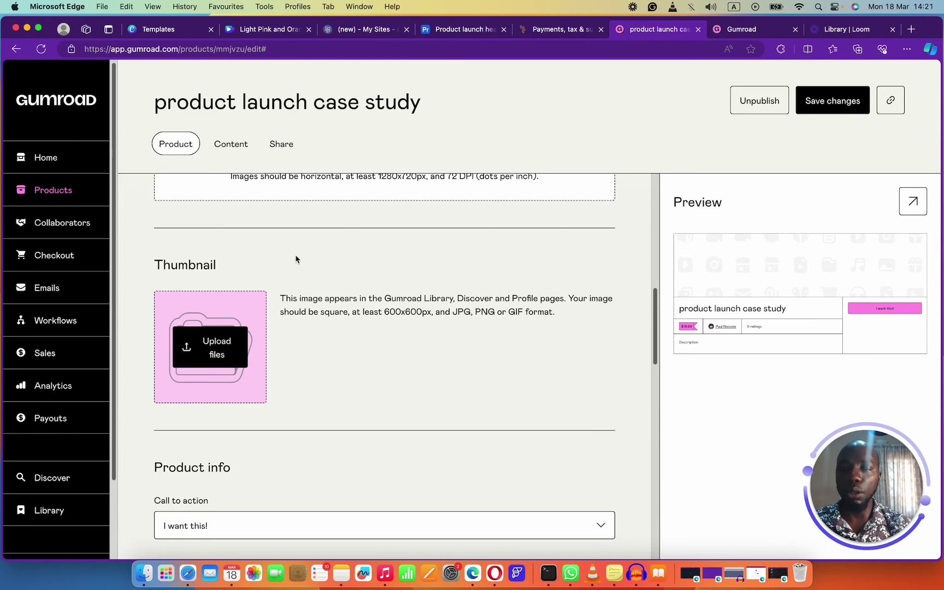
scroll(296, 256, "up", 3)
scroll(297, 254, "down", 10)
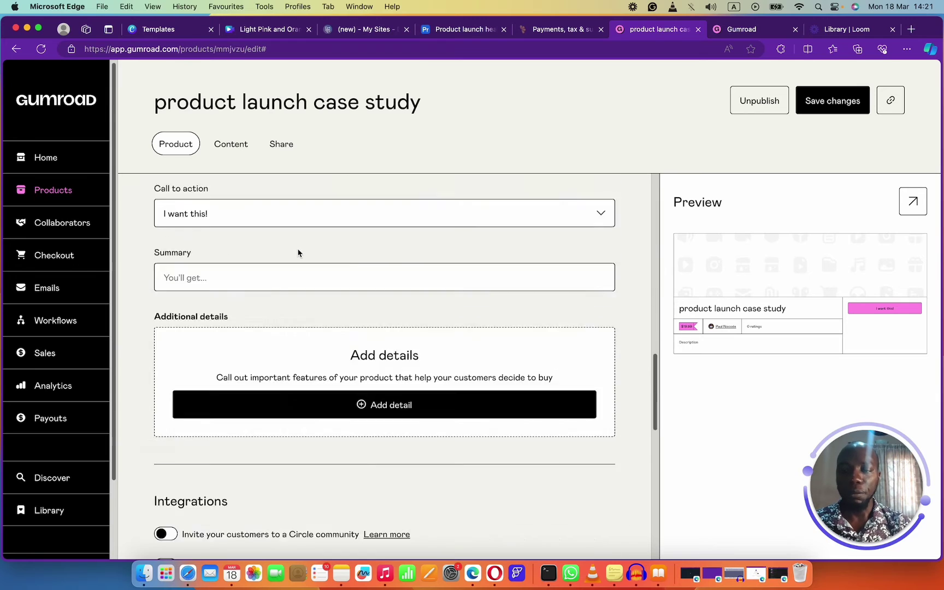
scroll(298, 253, "down", 3)
scroll(261, 321, "down", 3)
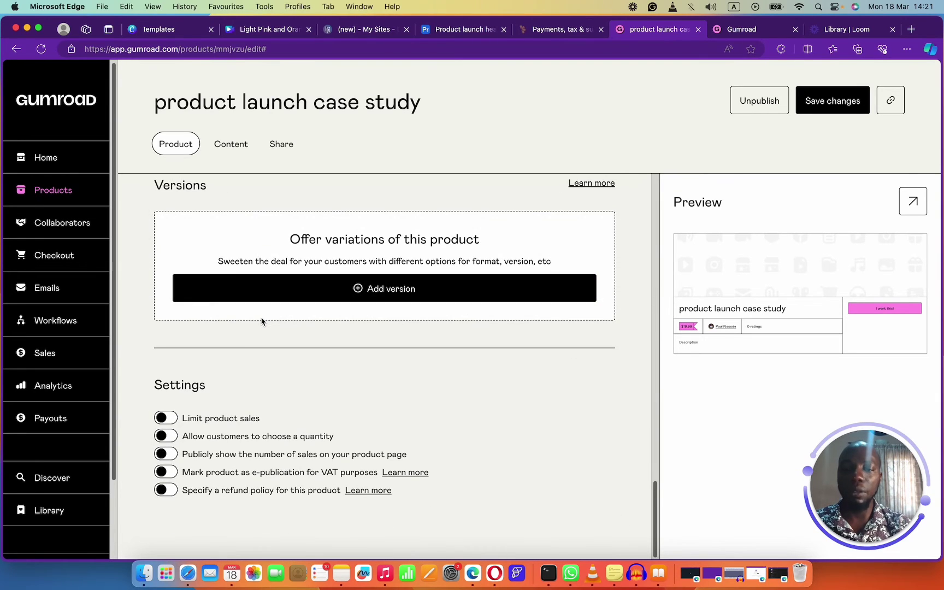
scroll(261, 321, "up", 4)
scroll(263, 320, "down", 4)
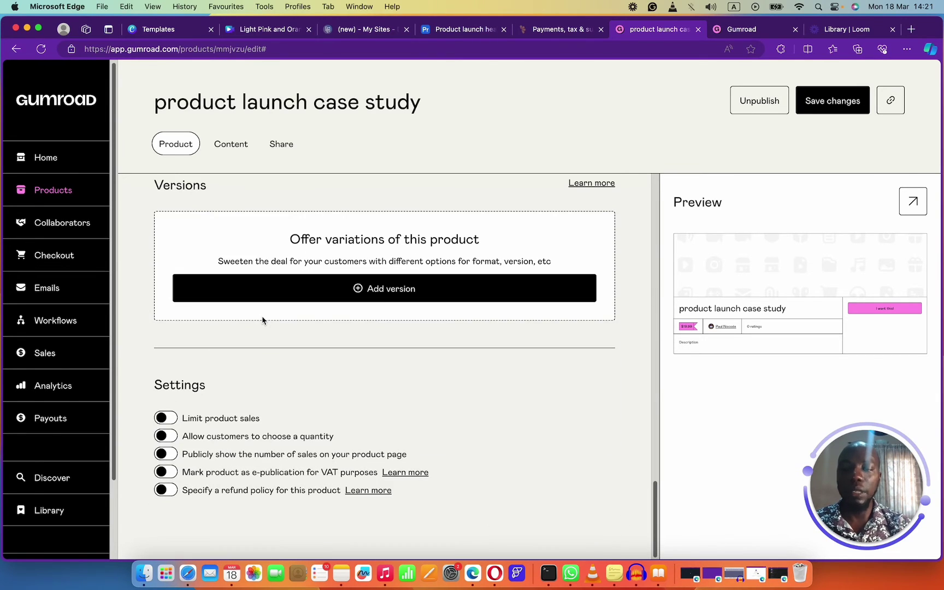
scroll(263, 320, "up", 10)
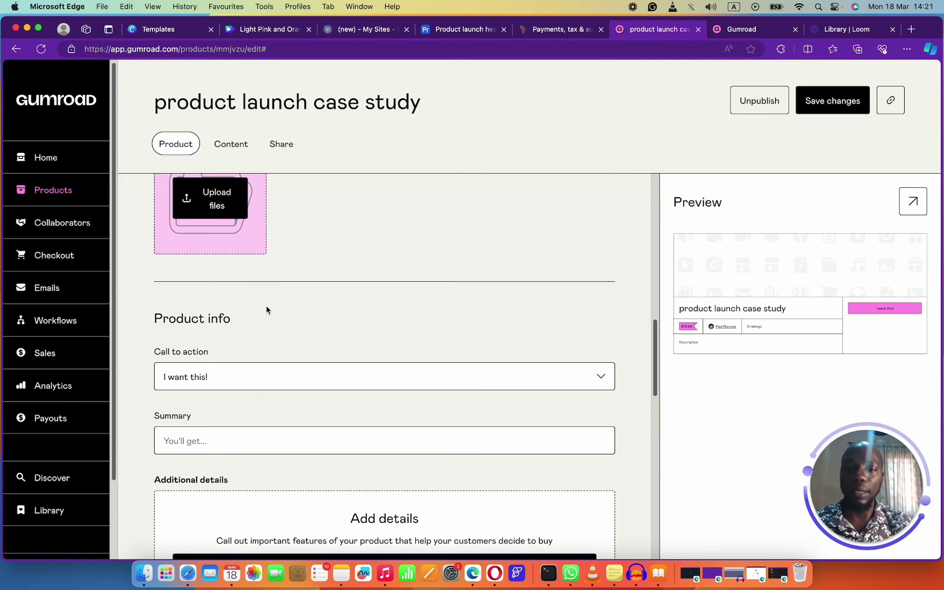
scroll(268, 307, "up", 8)
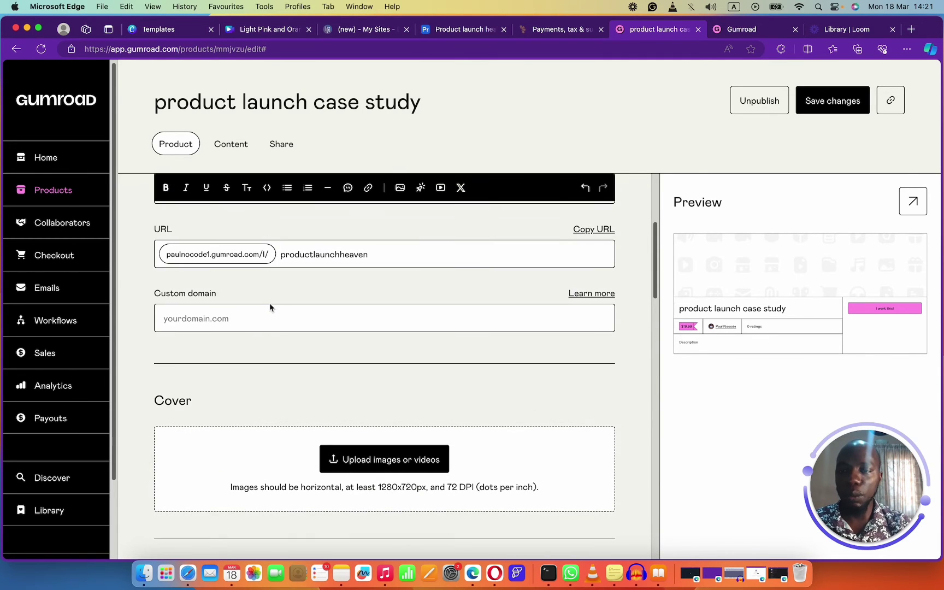
scroll(269, 308, "up", 5)
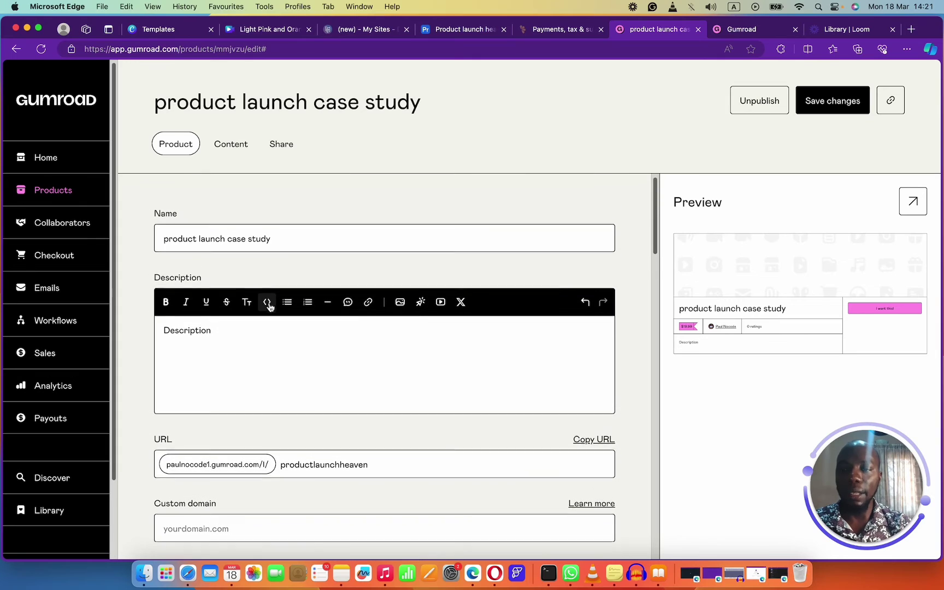
- Glance at the Content editor, then review the details form down to Settings
left_click(221, 145)
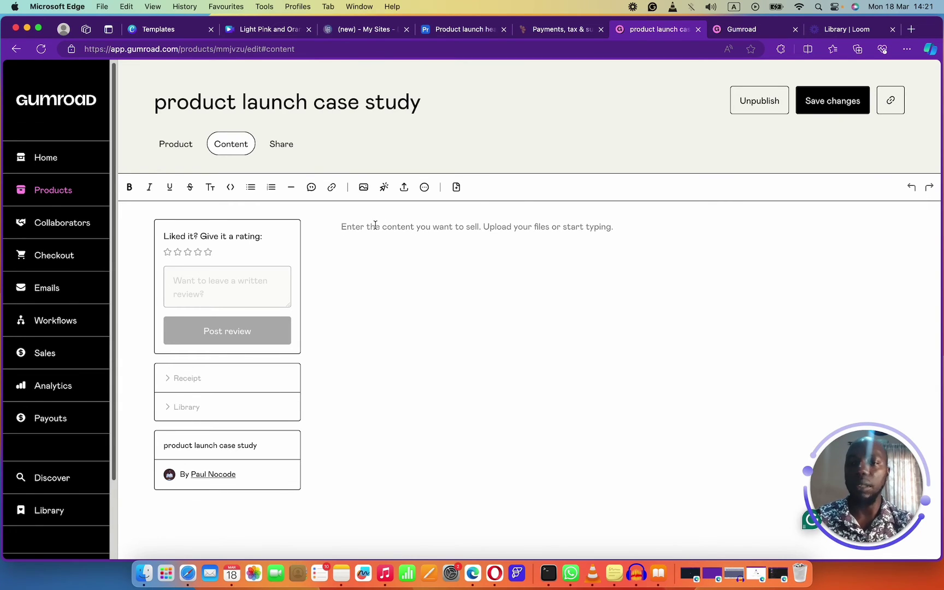
left_click(178, 145)
scroll(299, 313, "down", 3)
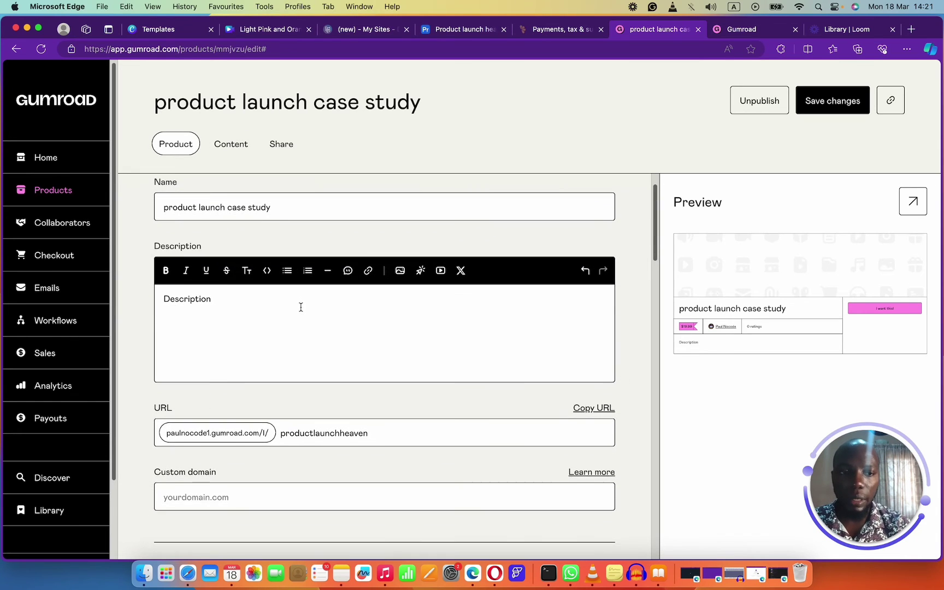
scroll(300, 307, "down", 4)
scroll(300, 305, "up", 1)
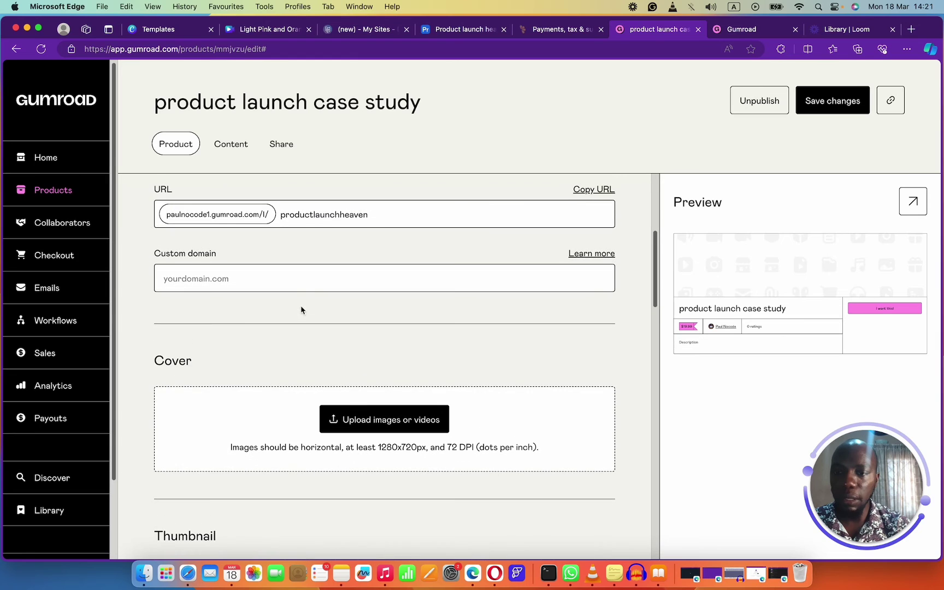
scroll(294, 284, "down", 8)
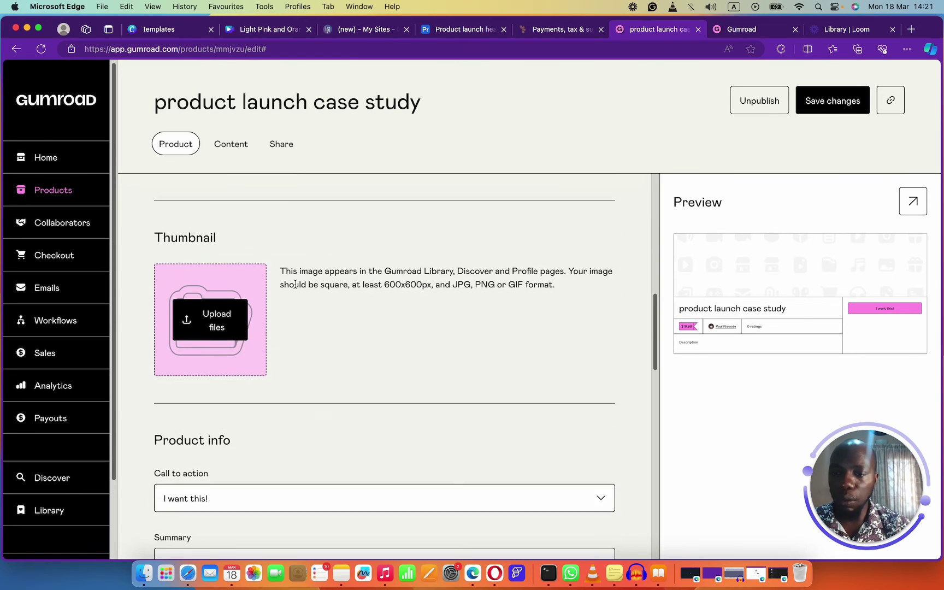
scroll(243, 378, "down", 3)
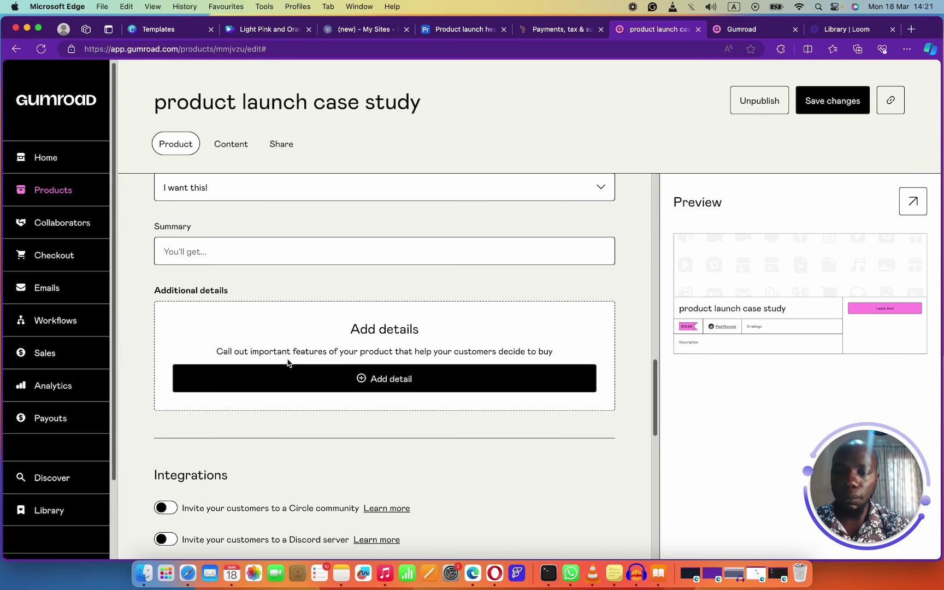
scroll(408, 351, "down", 4)
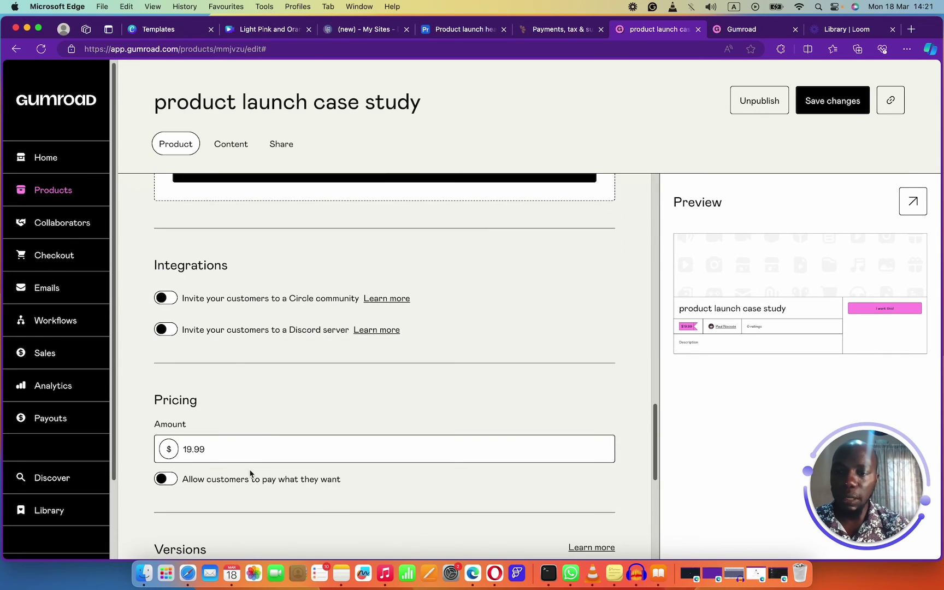
scroll(252, 447, "down", 2)
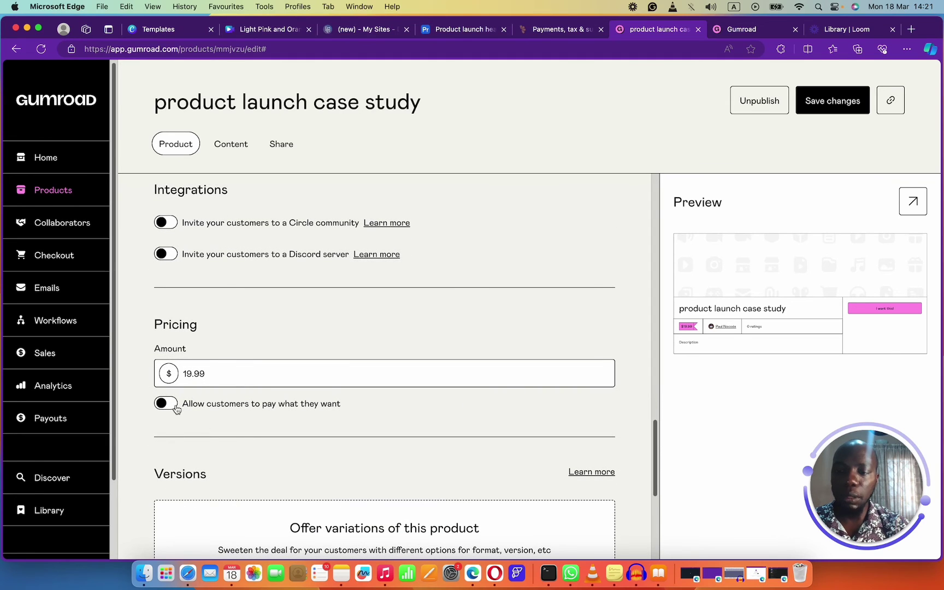
scroll(228, 407, "down", 5)
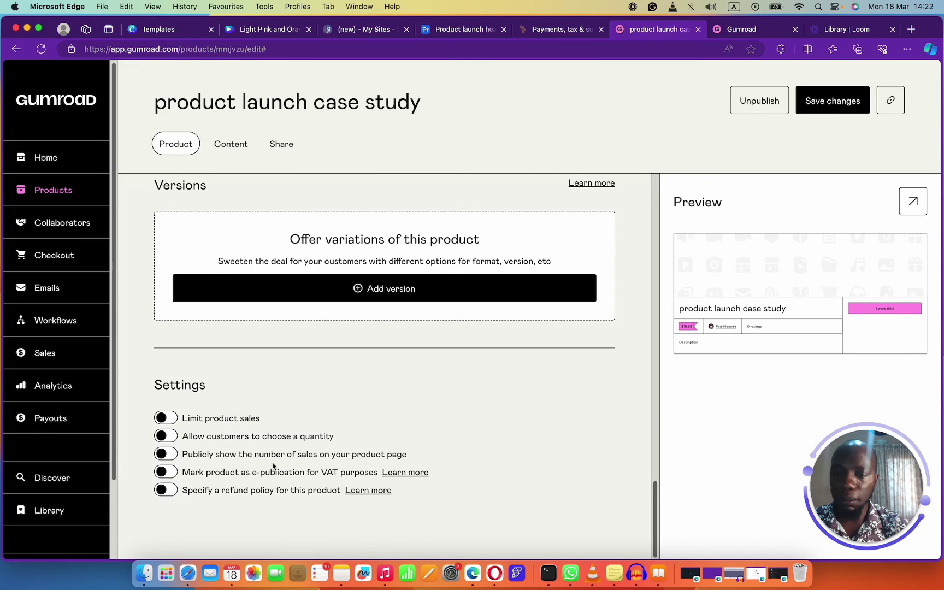
- Check the Share and Content sections, then return to the product details
left_click(281, 144)
scroll(359, 348, "down", 1)
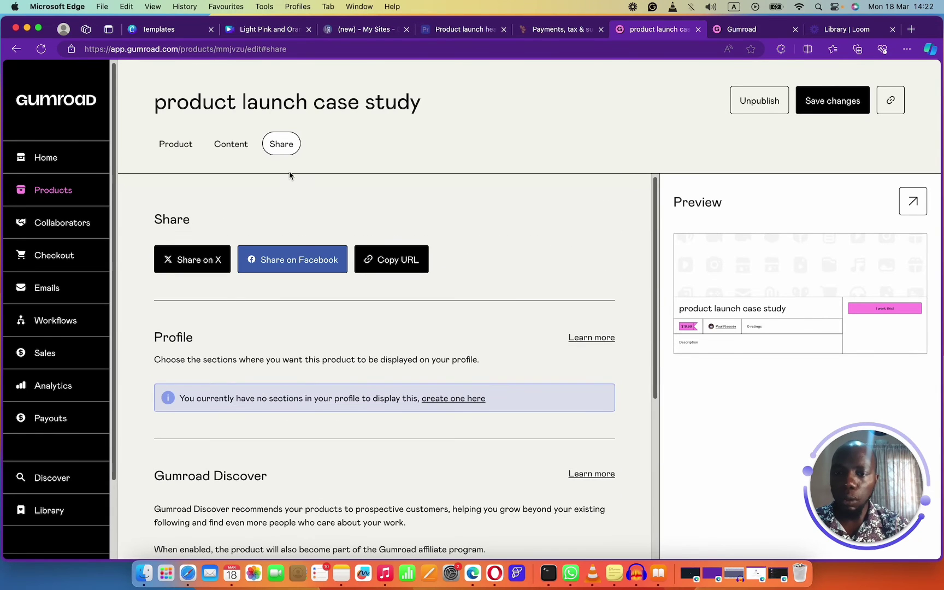
left_click(240, 145)
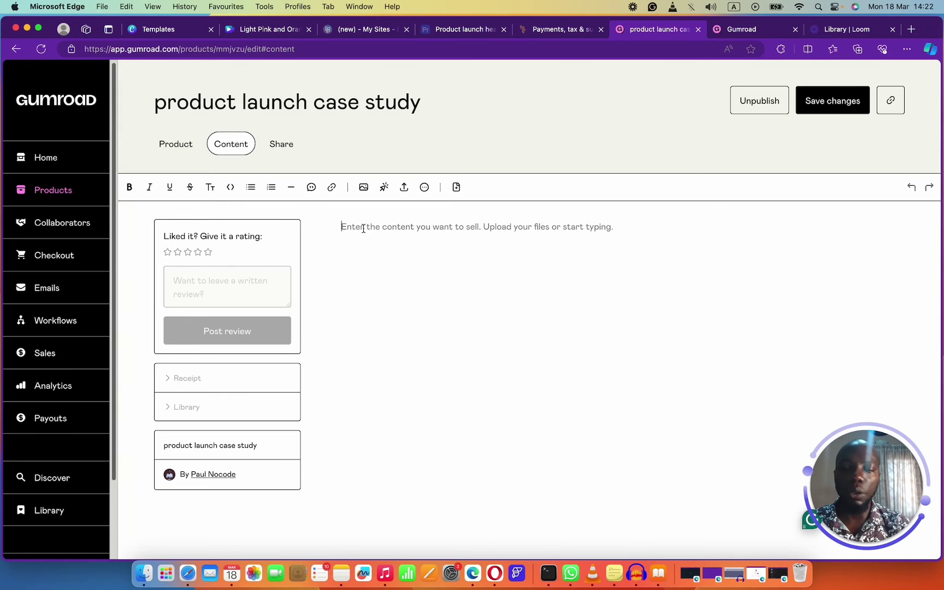
left_click(173, 144)
scroll(344, 357, "down", 5)
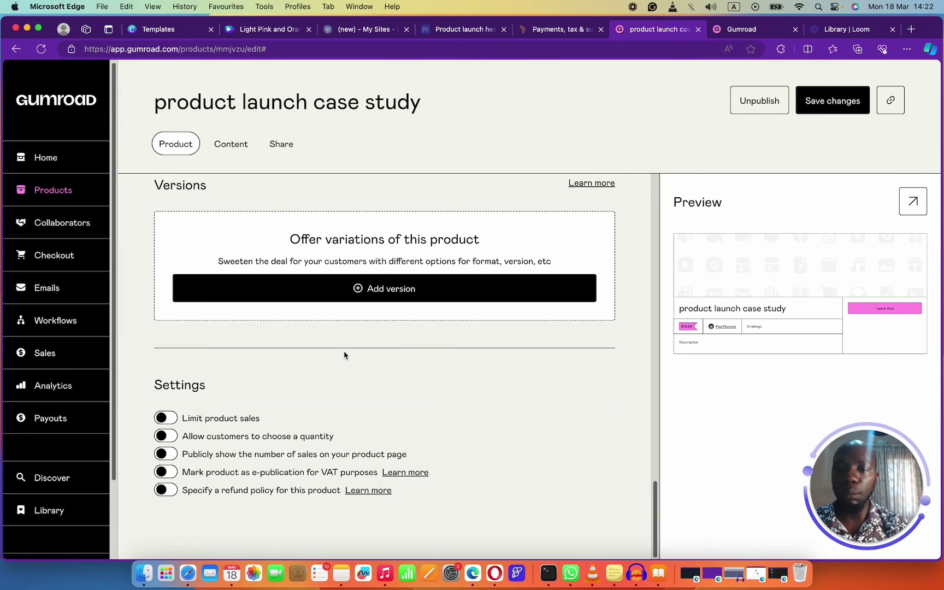
scroll(344, 352, "up", 10)
scroll(342, 350, "up", 5)
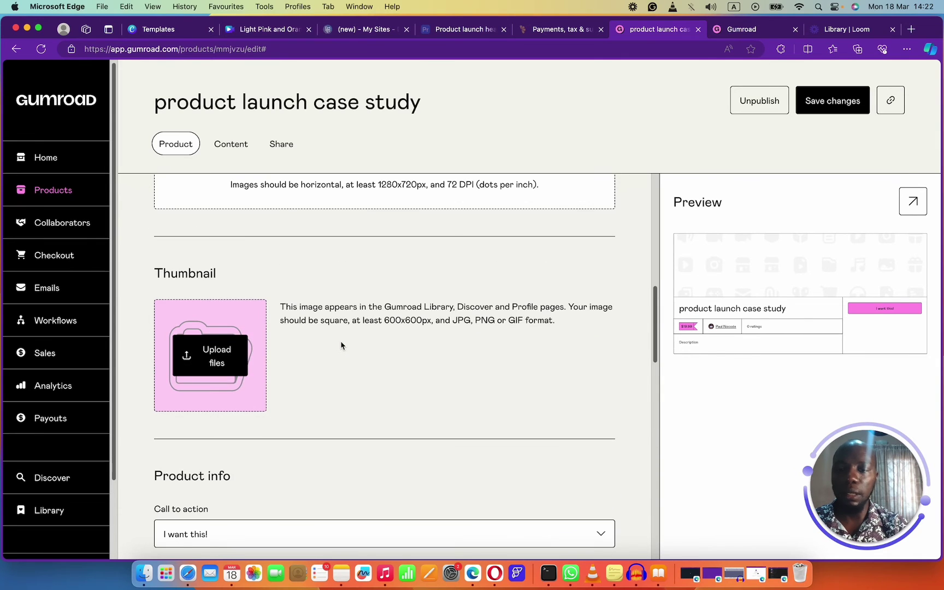
scroll(304, 275, "up", 4)
- Write 'Here's the link to your product launch heaven.' as the product content
left_click(231, 144)
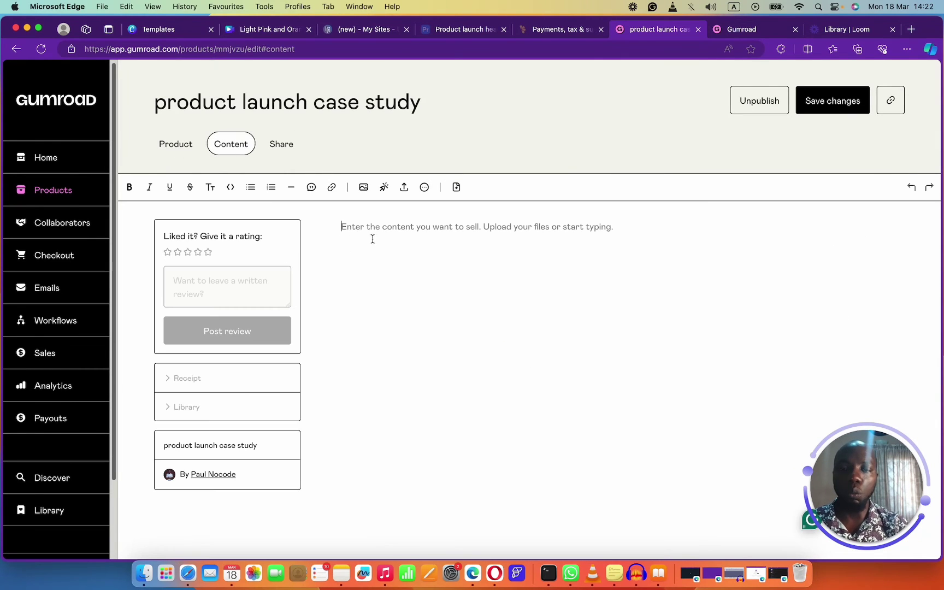
type("Here's the link t")
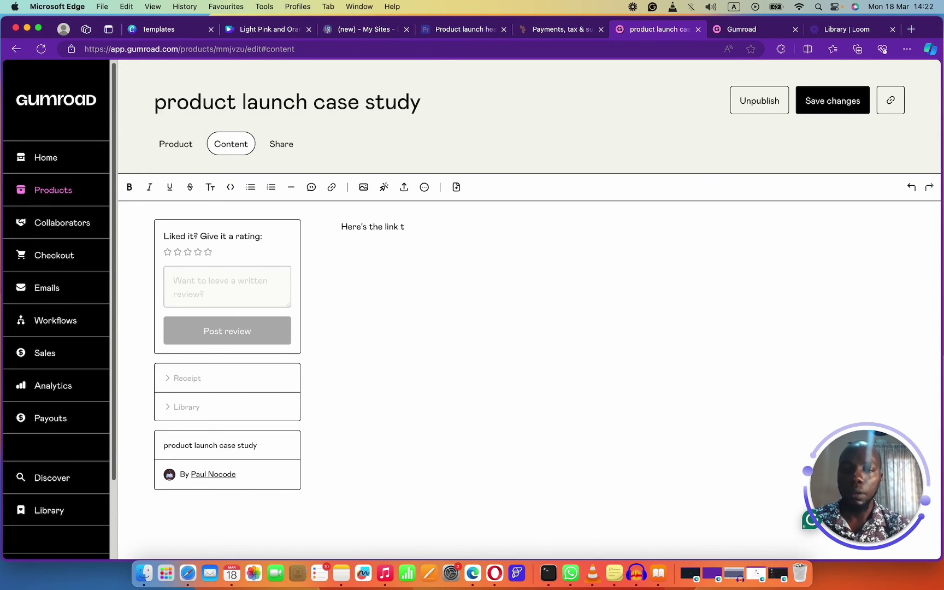
type("o your pro")
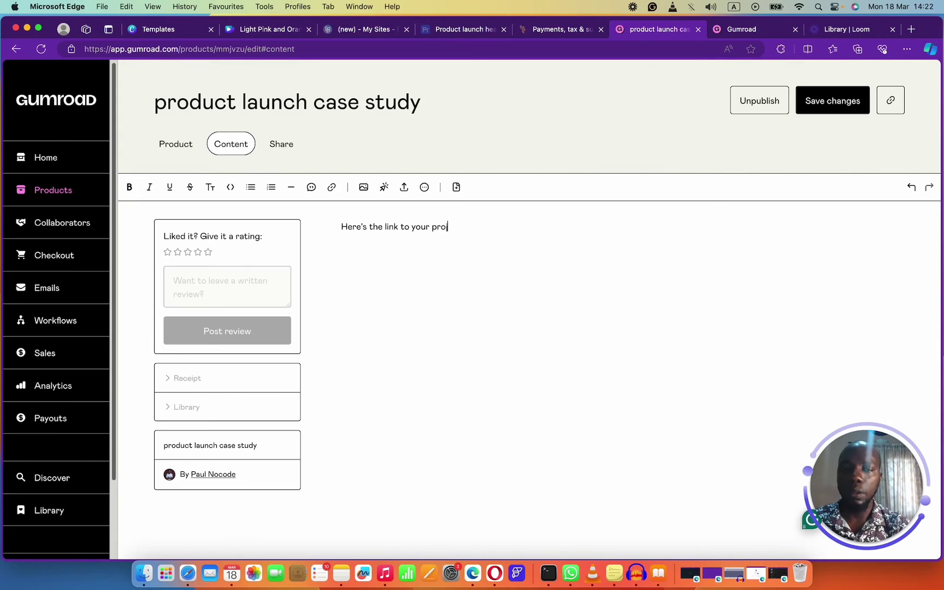
type("duct launch heven")
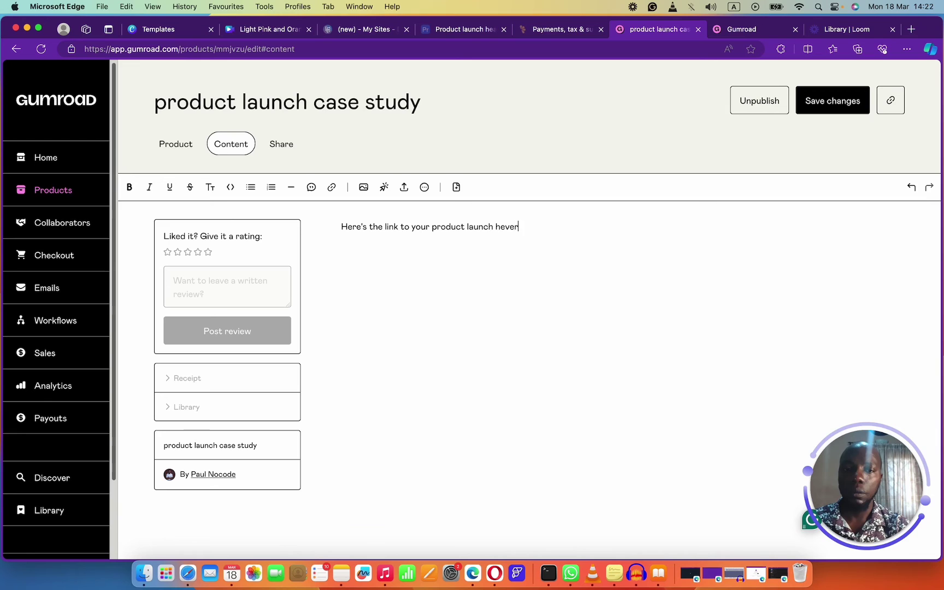
key("BackSpace")
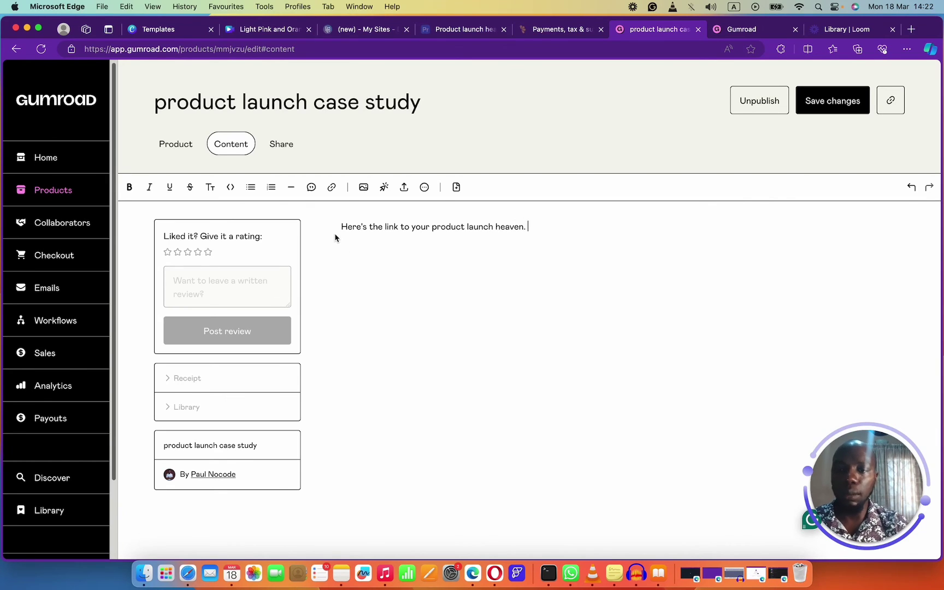
left_click_drag(528, 228, 345, 227)
left_click(221, 389)
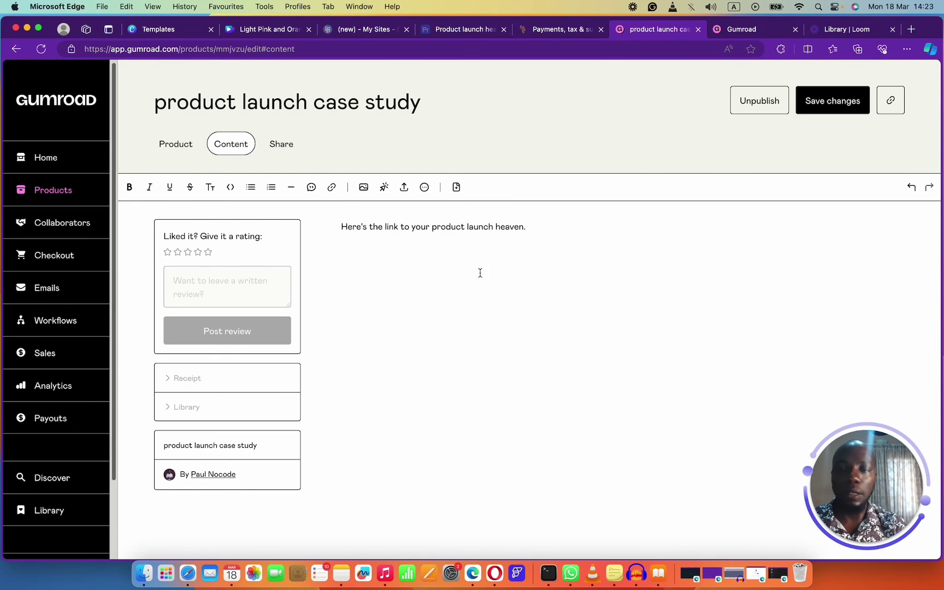
left_click(476, 33)
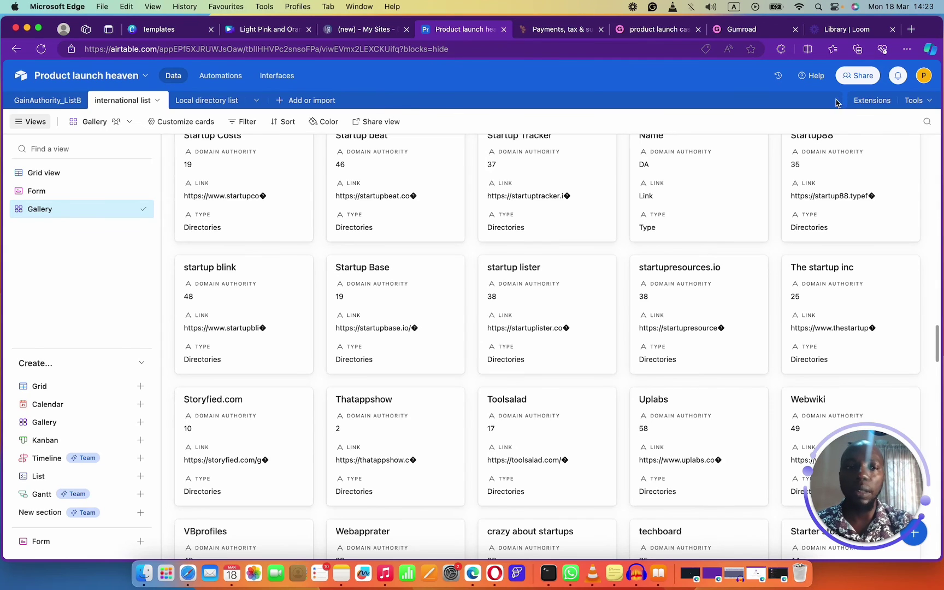
- Share the Product launch heaven base publicly and copy its read-only link
left_click(870, 80)
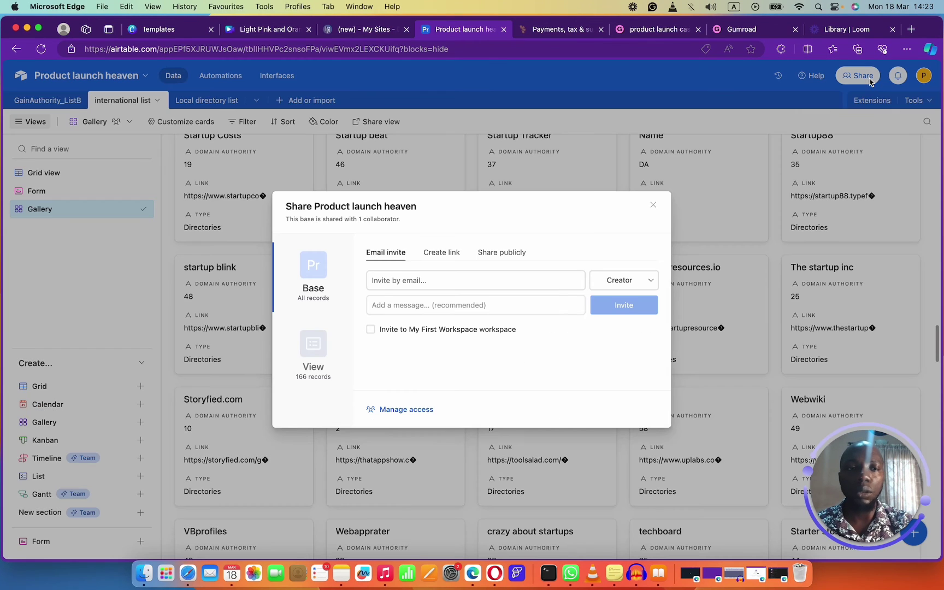
left_click(449, 256)
left_click(501, 253)
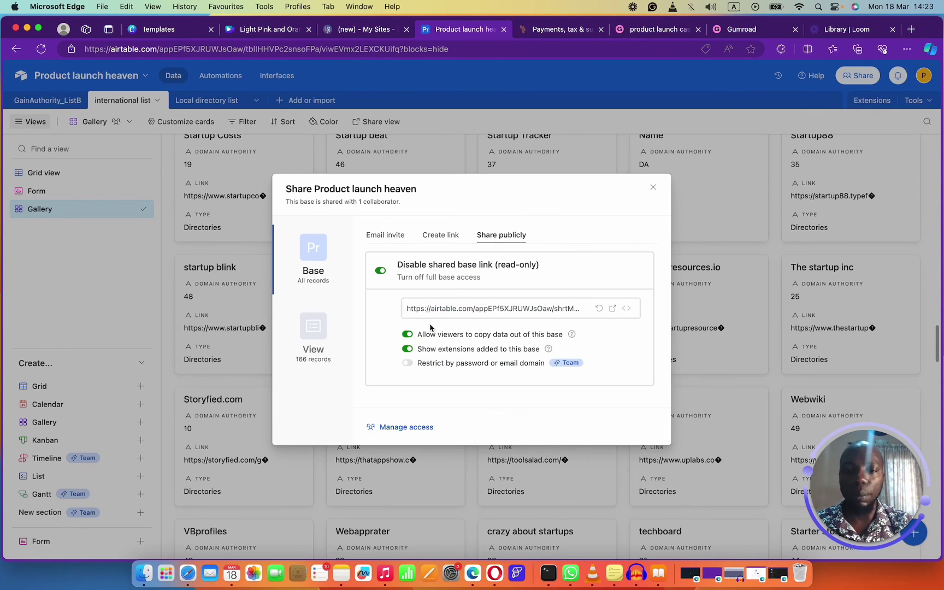
left_click(553, 309)
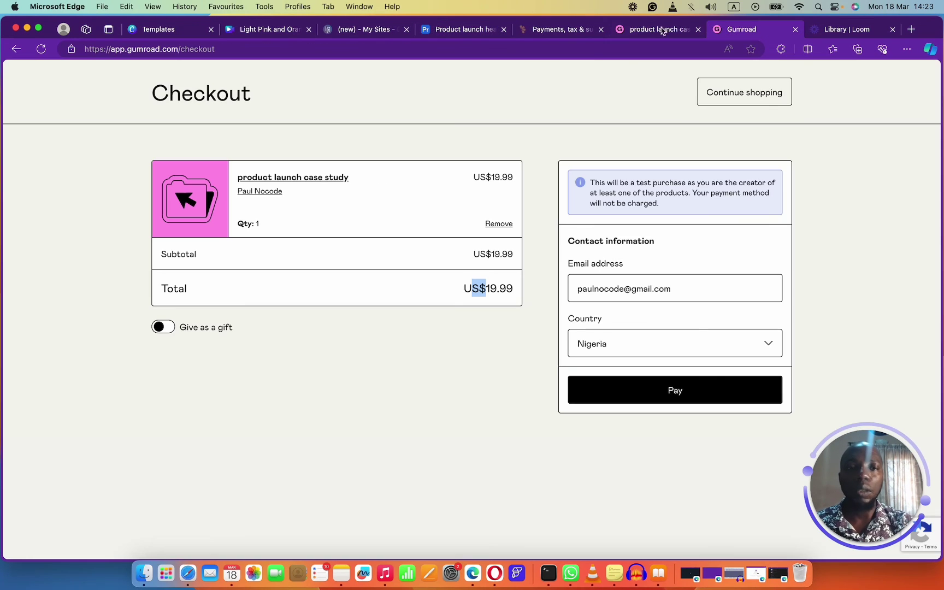
- Hyperlink the content sentence to the pasted Airtable URL and save the product
left_click(757, 30)
left_click(619, 33)
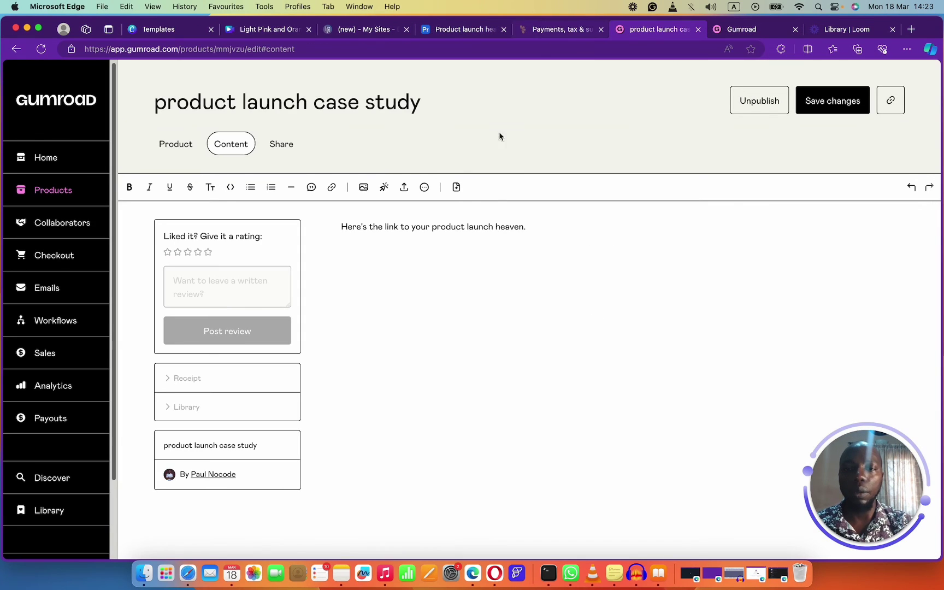
left_click_drag(532, 234, 328, 228)
left_click(332, 187)
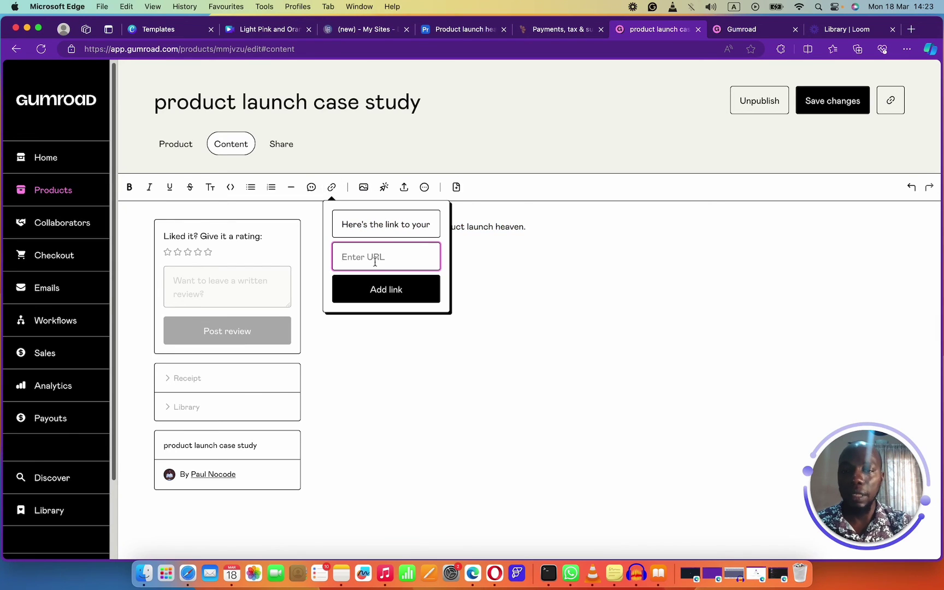
key("super+v")
left_click(386, 289)
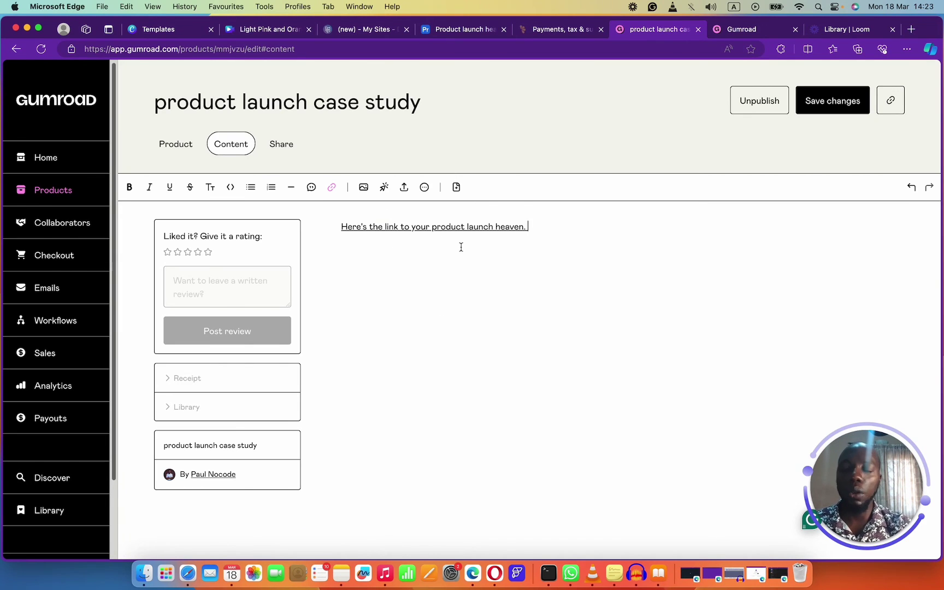
left_click(842, 107)
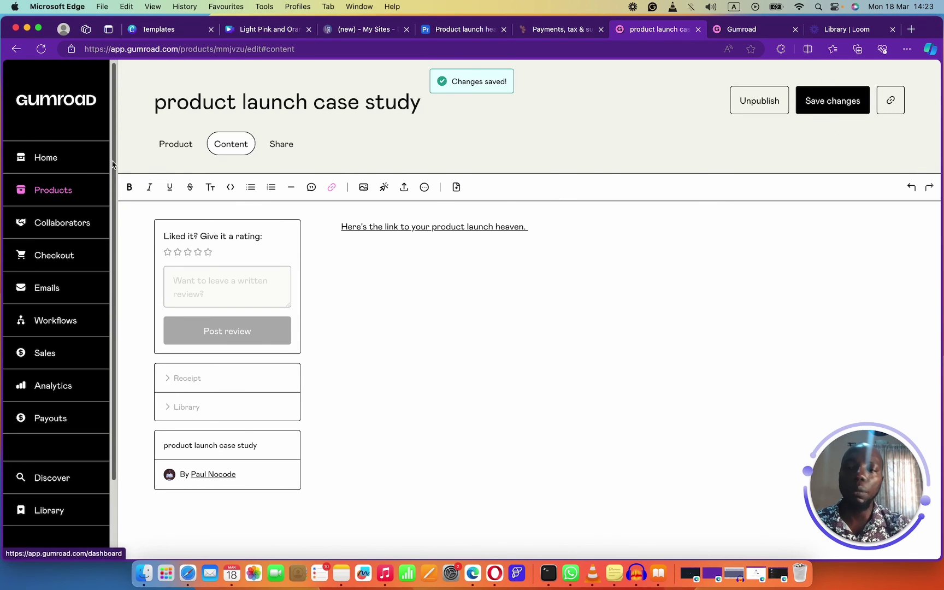
left_click(70, 157)
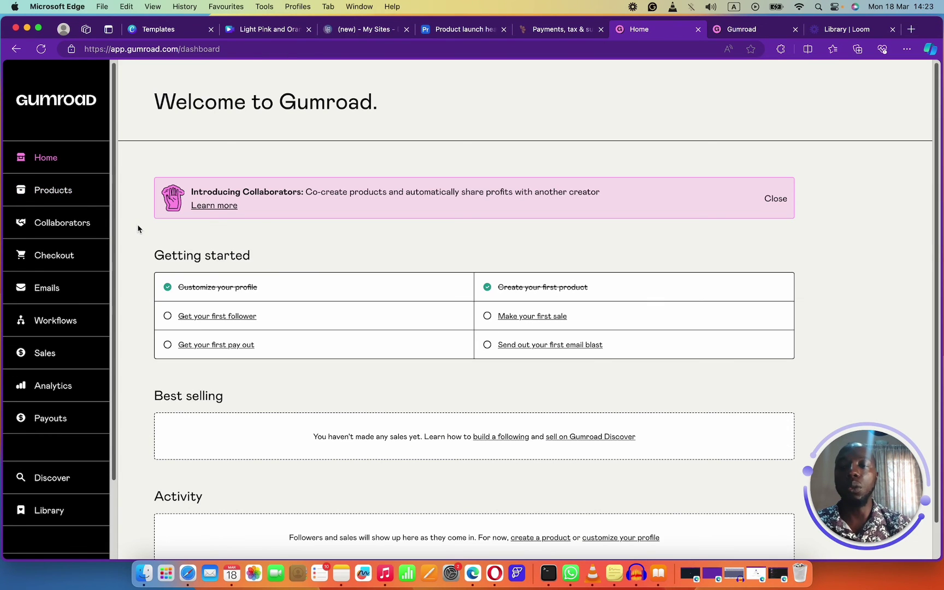
- Dismiss the Airtable base's Share dialog, then load twitter.com in a fresh browser tab
left_click(478, 30)
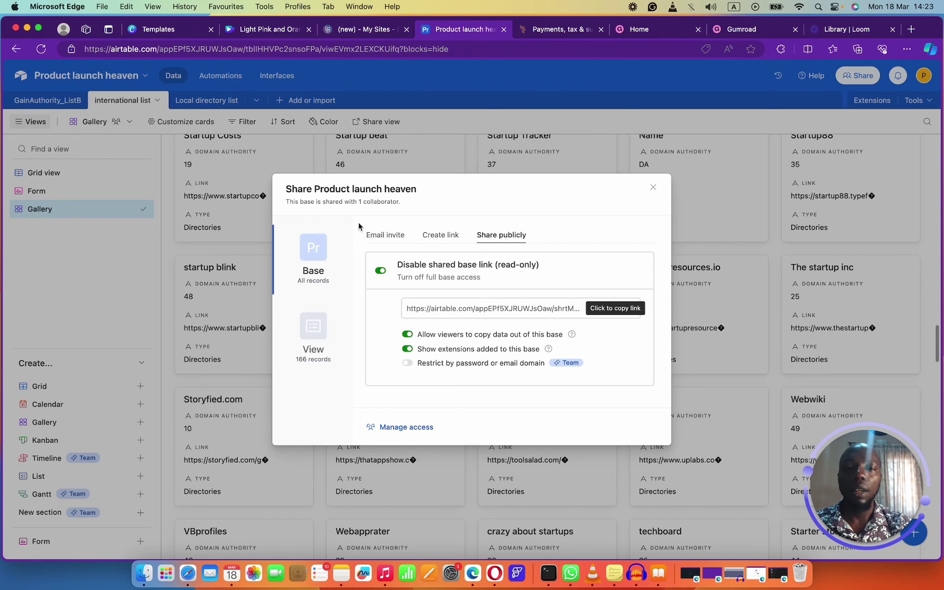
left_click(404, 154)
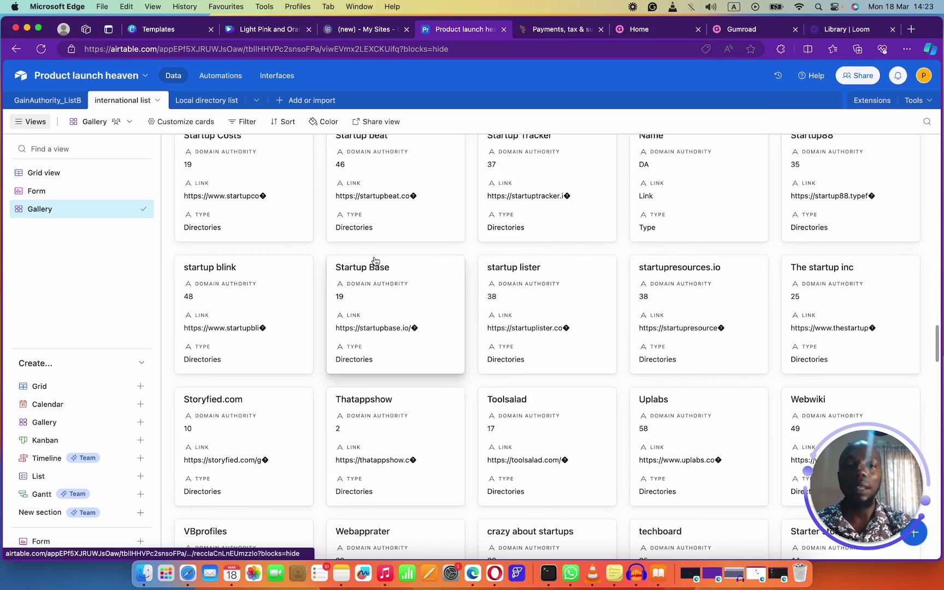
left_click(910, 30)
type("tw")
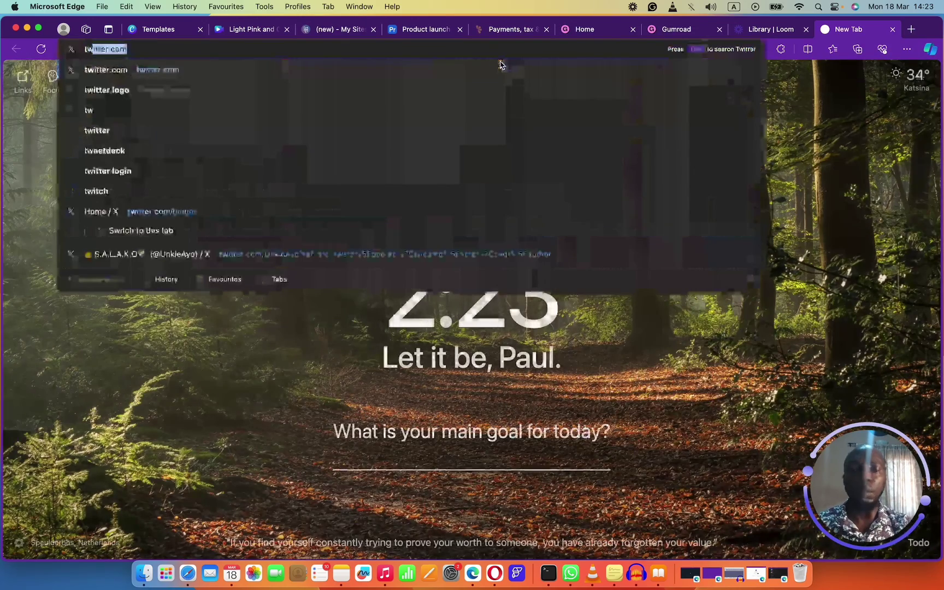
key("Return")
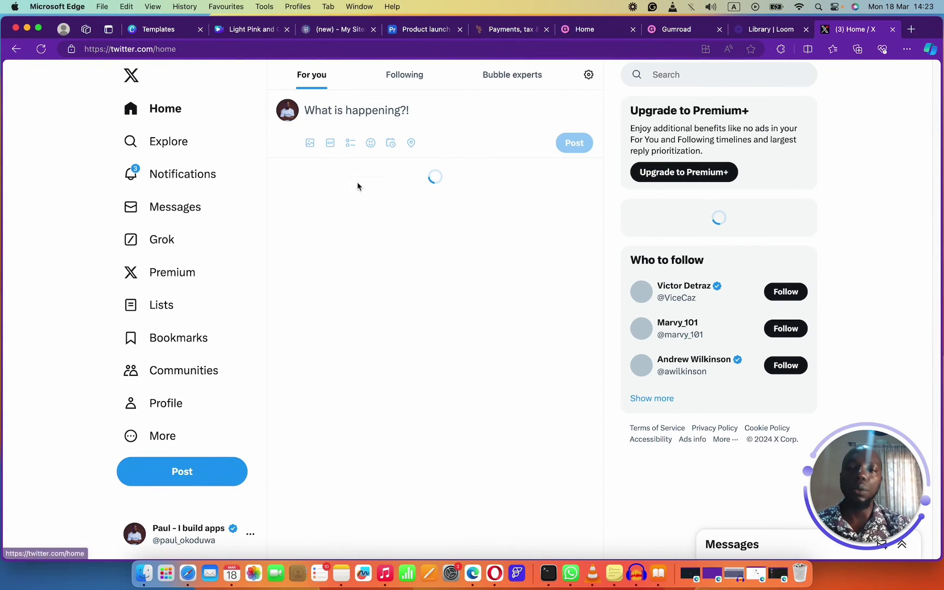